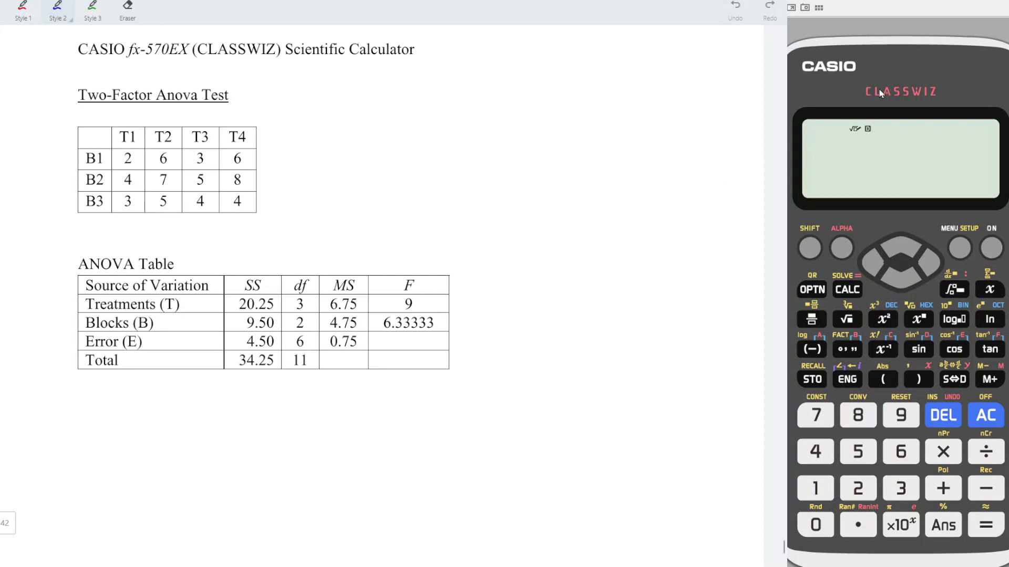
Step: Switch the calculator to Statistics mode with the 1-Variable data type
{"action": "left_click", "coordinate": [964, 254]}
{"action": "left_click", "coordinate": [913, 280]}
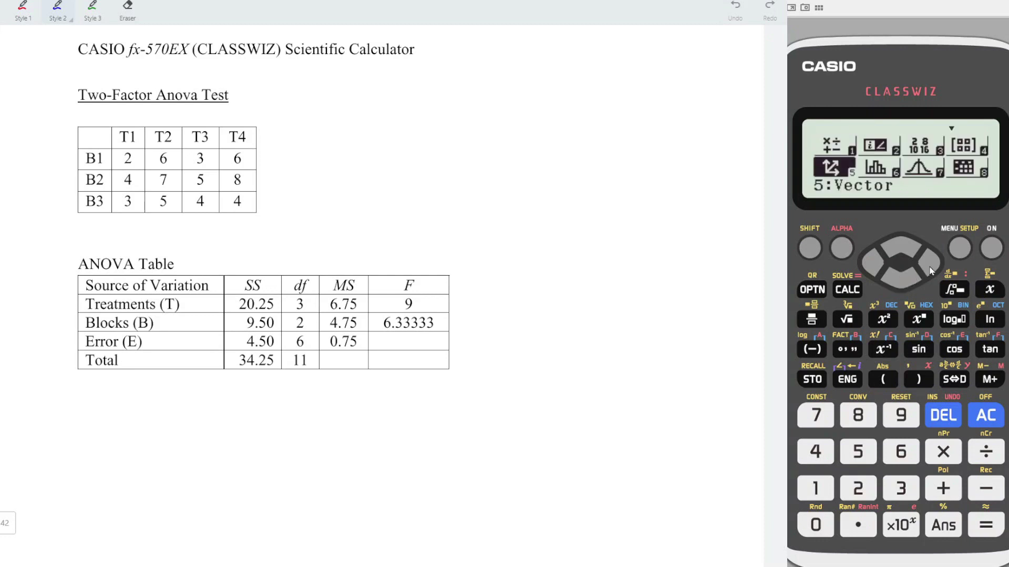
{"action": "left_click", "coordinate": [930, 271]}
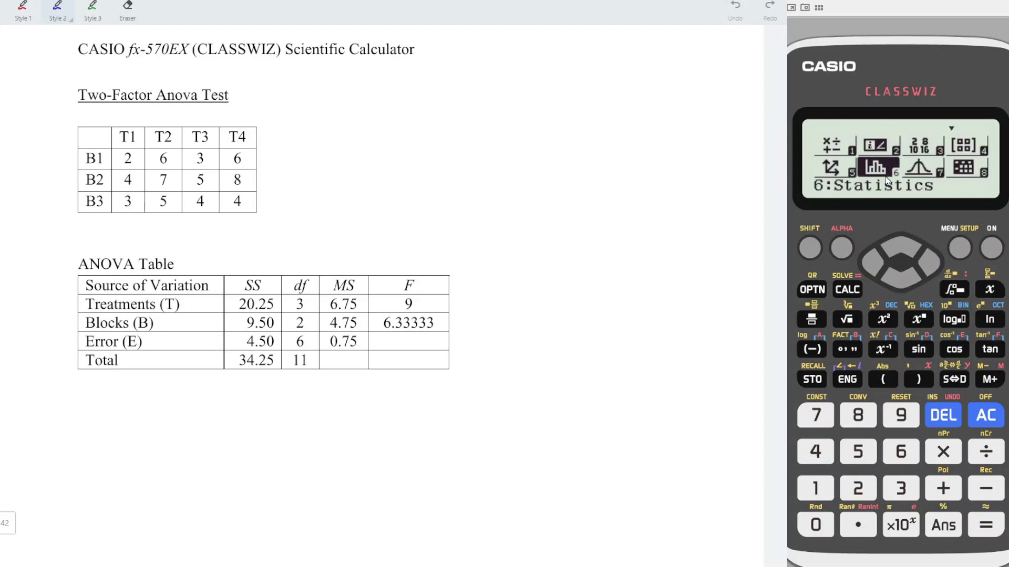
{"action": "left_click", "coordinate": [900, 458]}
{"action": "left_click", "coordinate": [812, 491]}
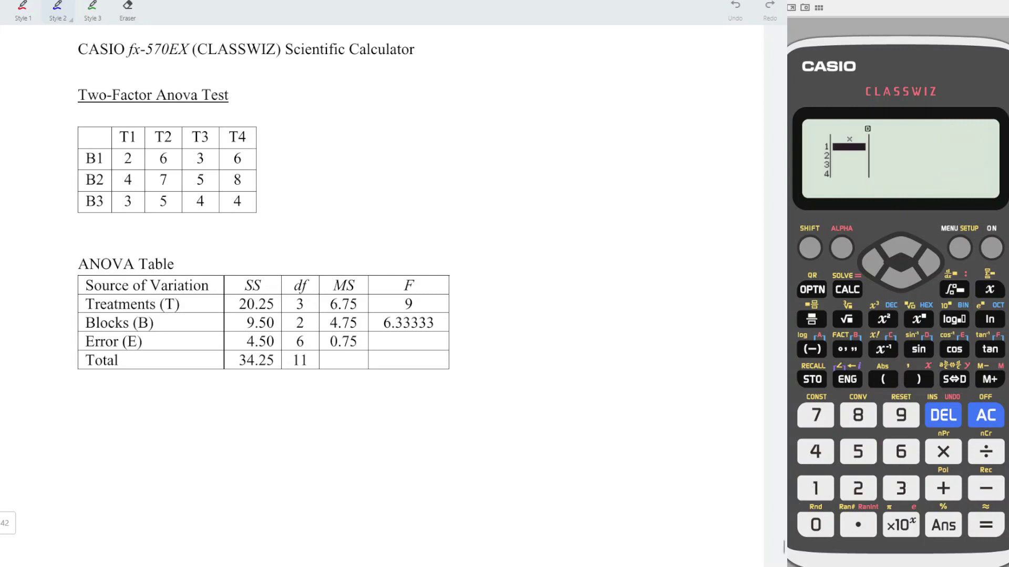
Step: Enter the T1 values 2, 4 and 3 in the first three rows of the x data list
{"action": "left_click", "coordinate": [283, 196]}
{"action": "left_click", "coordinate": [862, 494]}
{"action": "left_click", "coordinate": [986, 527]}
{"action": "left_click", "coordinate": [803, 456]}
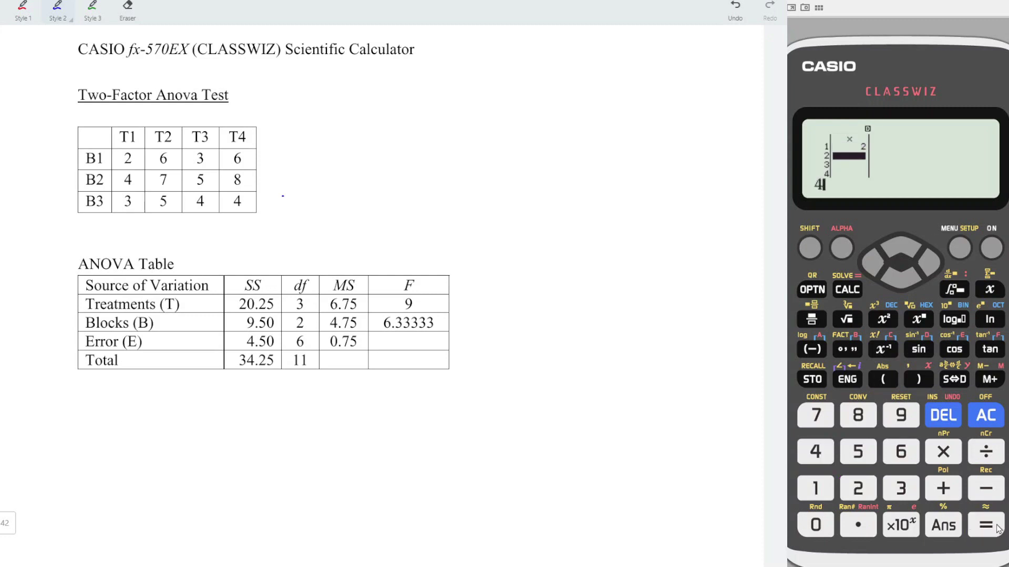
{"action": "left_click", "coordinate": [986, 527]}
{"action": "left_click", "coordinate": [907, 491]}
{"action": "left_click", "coordinate": [974, 521]}
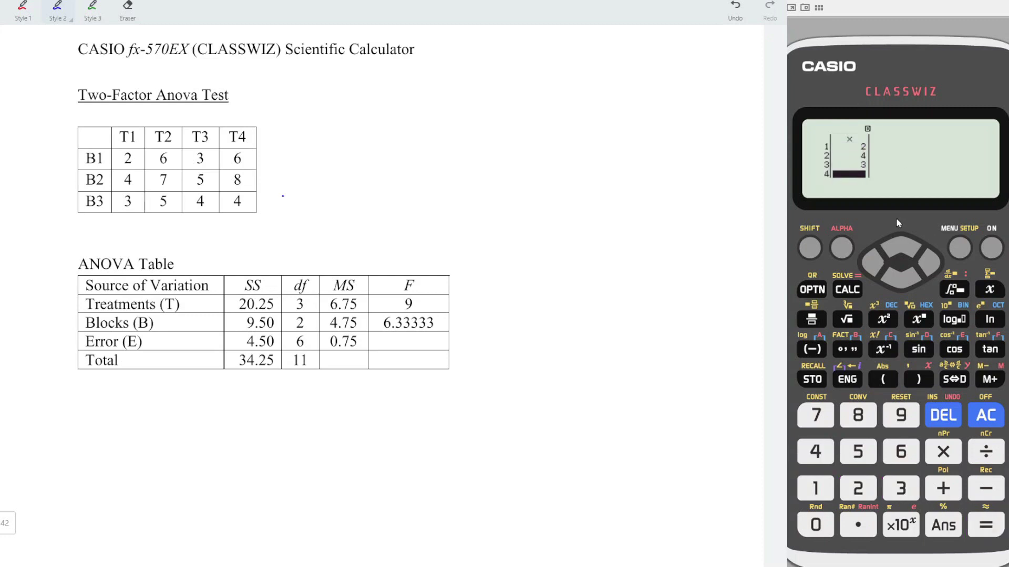
Step: Add the T2 values 6, 7 and 5 to the x data list
{"action": "key", "text": "6"}
{"action": "key", "text": "Return"}
{"action": "key", "text": "7"}
{"action": "key", "text": "Return"}
{"action": "key", "text": "5"}
{"action": "key", "text": "Return"}
Step: Add the T3 values 3, 5 and 4 to the x data list
{"action": "key", "text": "3"}
{"action": "key", "text": "Return"}
{"action": "key", "text": "5"}
{"action": "key", "text": "Return"}
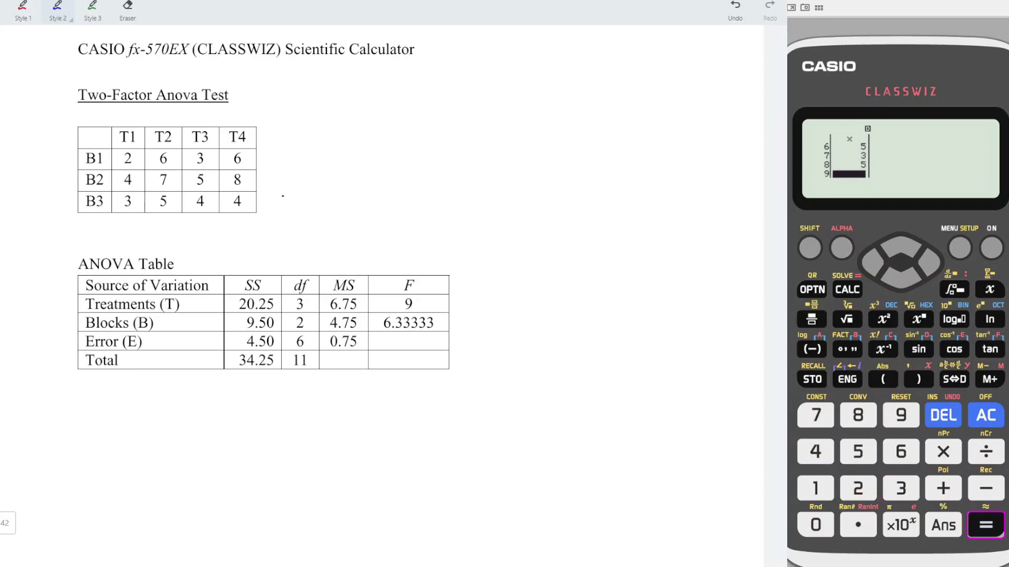
{"action": "key", "text": "4"}
{"action": "key", "text": "Return"}
Step: Add the T4 values 6, 8 and 4 at the end of the x data list
{"action": "key", "text": "6"}
{"action": "key", "text": "Return"}
{"action": "key", "text": "8"}
{"action": "key", "text": "Return"}
{"action": "key", "text": "4"}
{"action": "key", "text": "Return"}
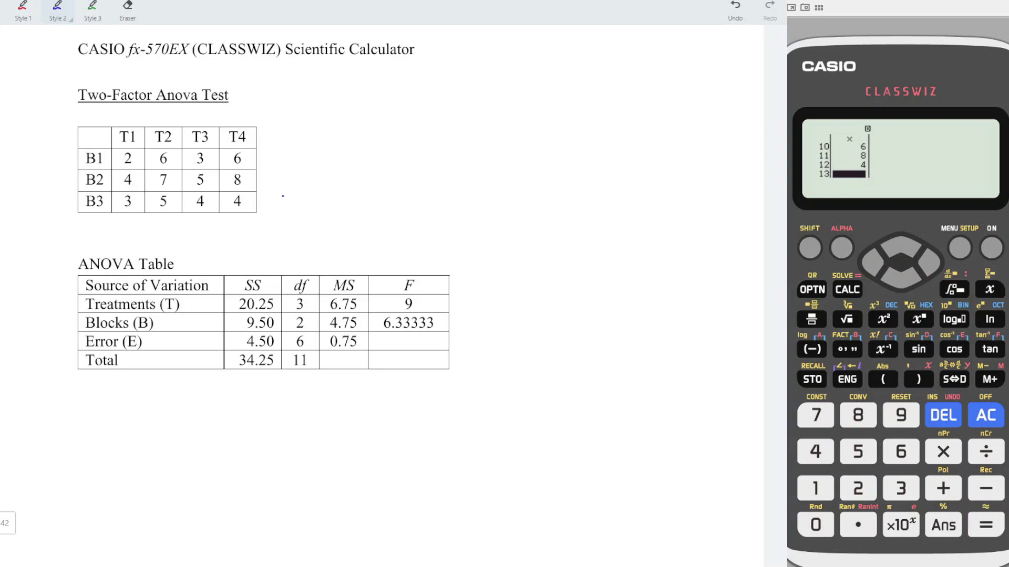
Step: Leave the data list and calculate the mean x̄ of all entered values
{"action": "left_click", "coordinate": [986, 415]}
{"action": "left_click", "coordinate": [812, 290]}
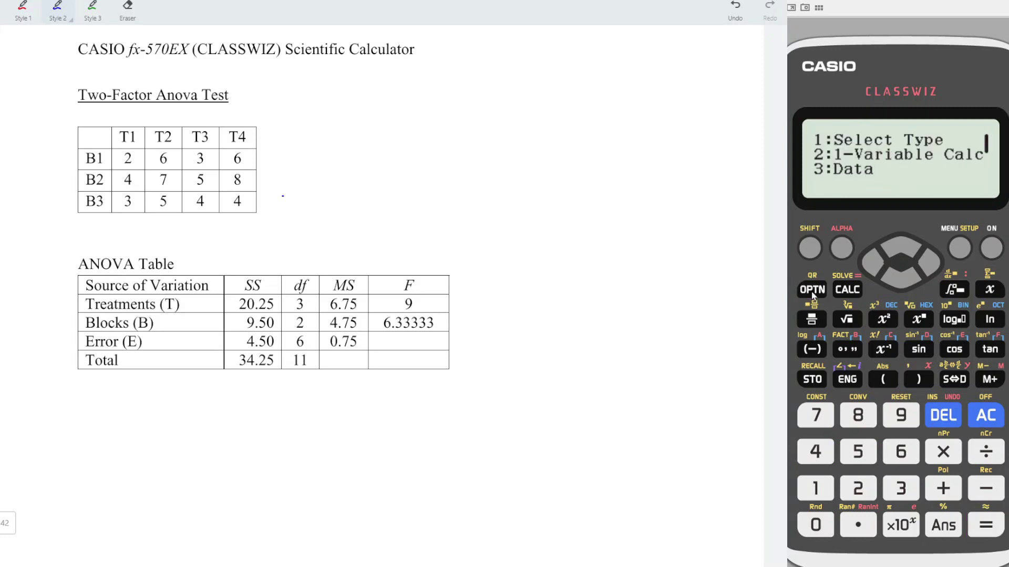
{"action": "left_click", "coordinate": [903, 282]}
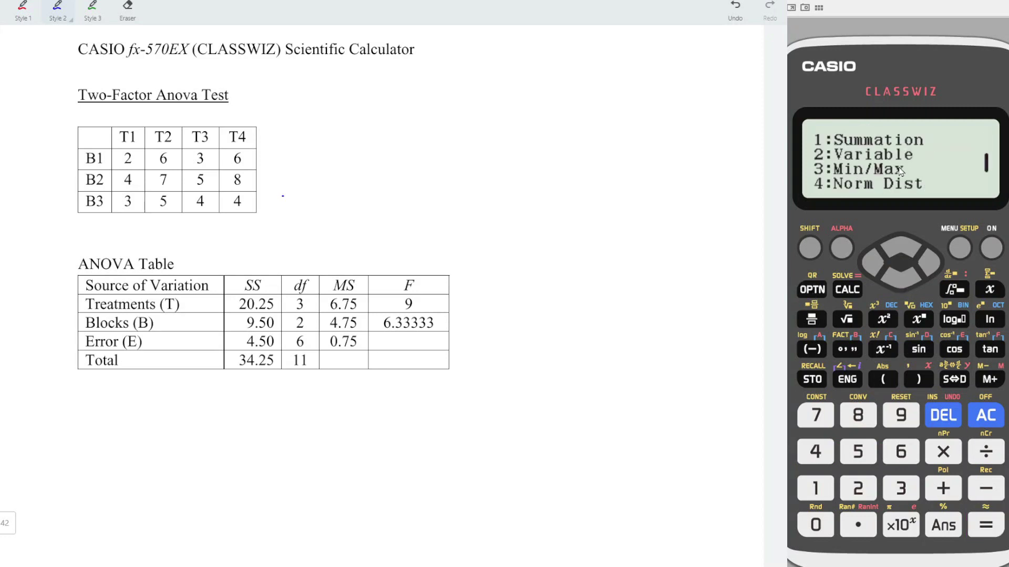
{"action": "left_click", "coordinate": [857, 494]}
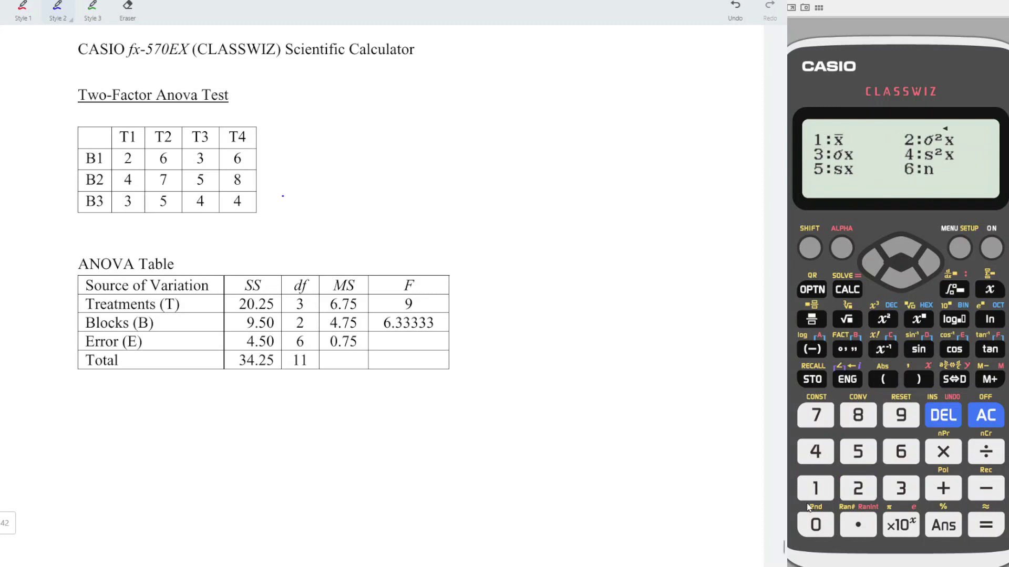
{"action": "left_click", "coordinate": [815, 488]}
{"action": "left_click", "coordinate": [986, 525]}
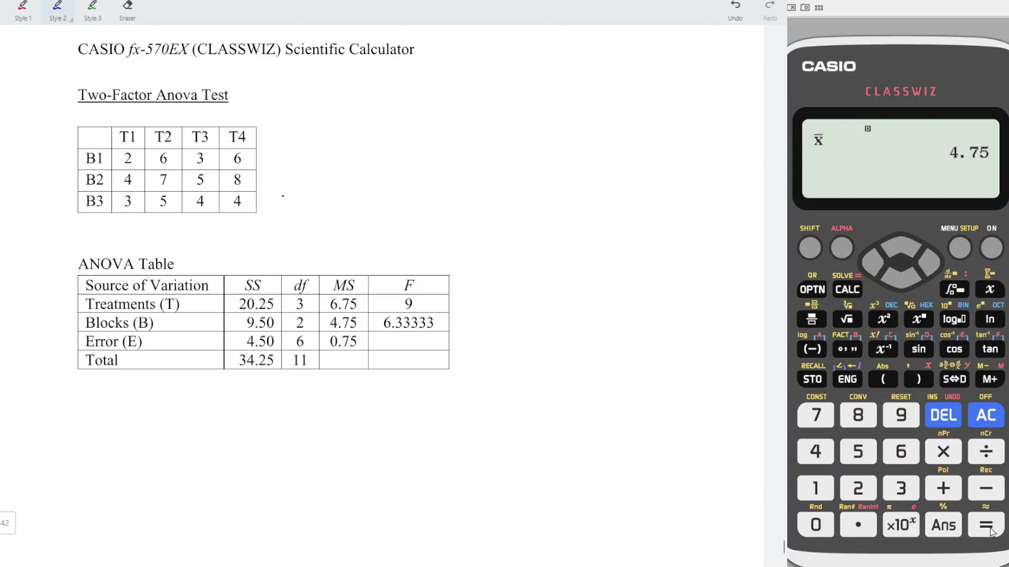
Step: Handwrite the note "x̄ = 4.75 → x" beside the data table and store the mean in variable x
{"action": "left_click_drag", "start_coordinate": [321, 112], "coordinate": [332, 111]}
{"action": "left_click_drag", "start_coordinate": [321, 119], "coordinate": [349, 115]}
{"action": "left_click_drag", "start_coordinate": [339, 121], "coordinate": [380, 132]}
{"action": "left_click_drag", "start_coordinate": [379, 112], "coordinate": [388, 111]}
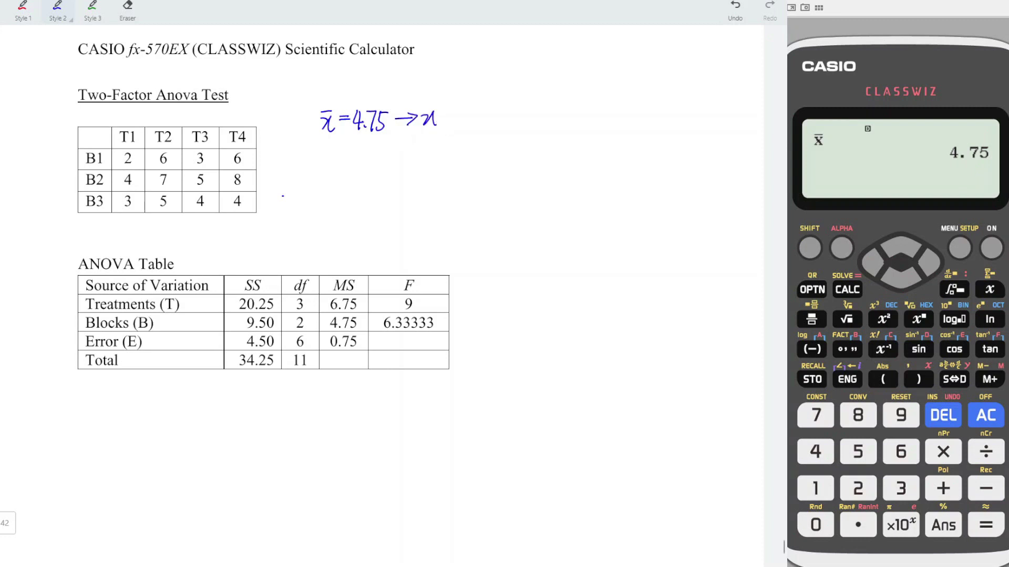
{"action": "left_click", "coordinate": [918, 379]}
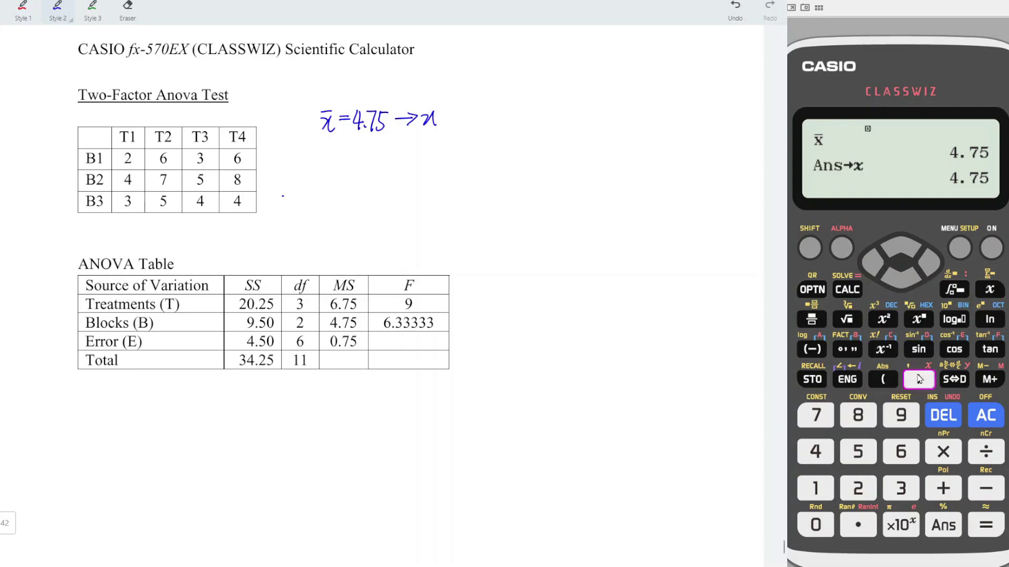
Step: Calculate the total sum of squares as σ²x × n using the statistics variables
{"action": "left_click", "coordinate": [812, 290]}
{"action": "left_click", "coordinate": [905, 283]}
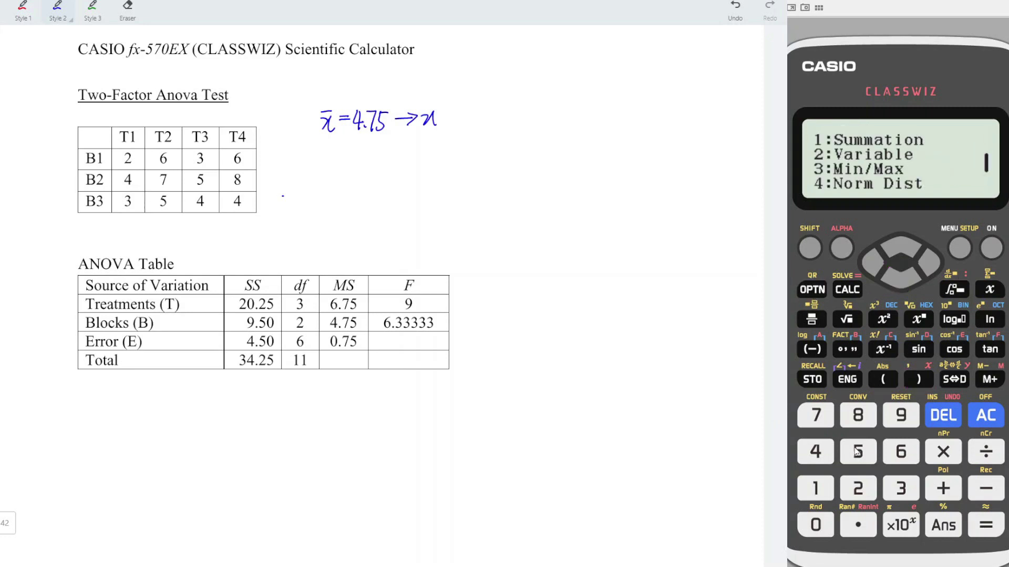
{"action": "left_click", "coordinate": [857, 488]}
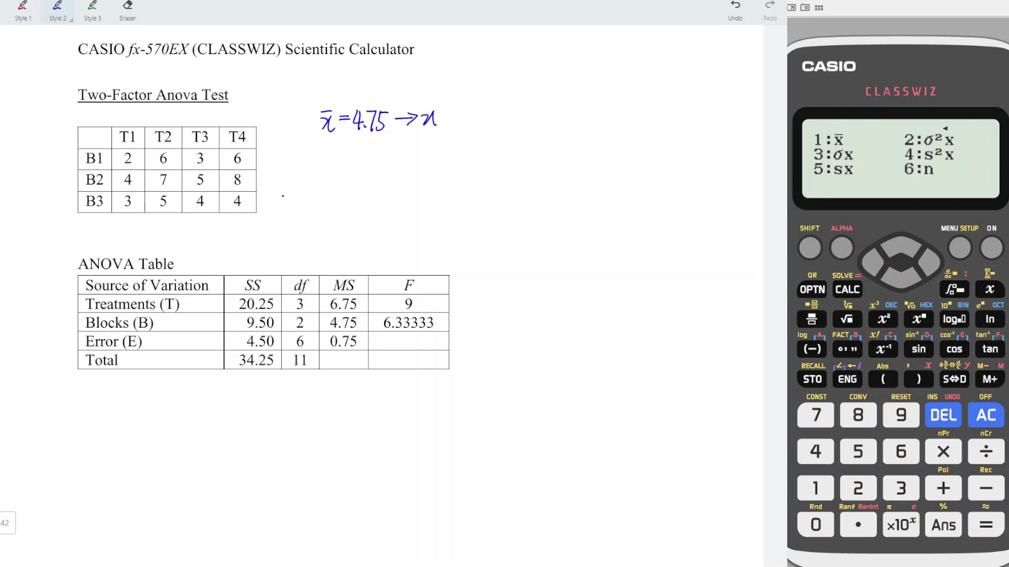
{"action": "key", "text": "2"}
{"action": "key", "text": "asterisk"}
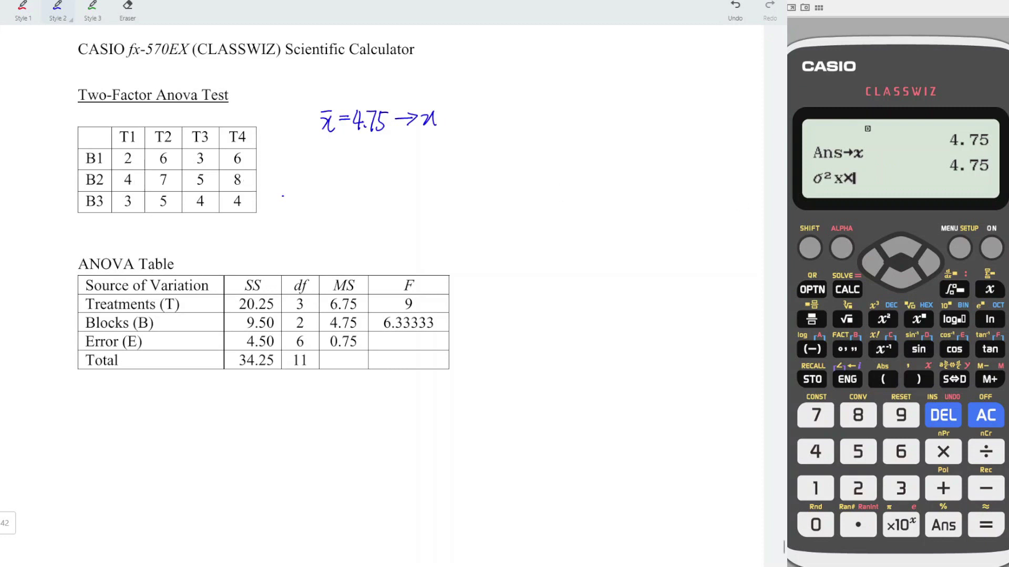
{"action": "left_click", "coordinate": [812, 290]}
{"action": "left_click", "coordinate": [900, 278]}
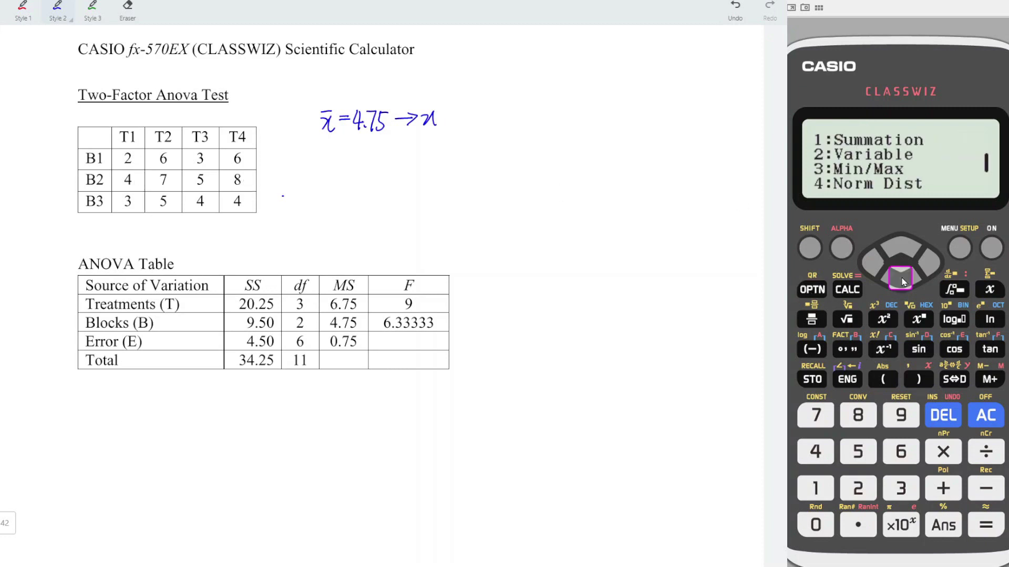
{"action": "left_click", "coordinate": [857, 488]}
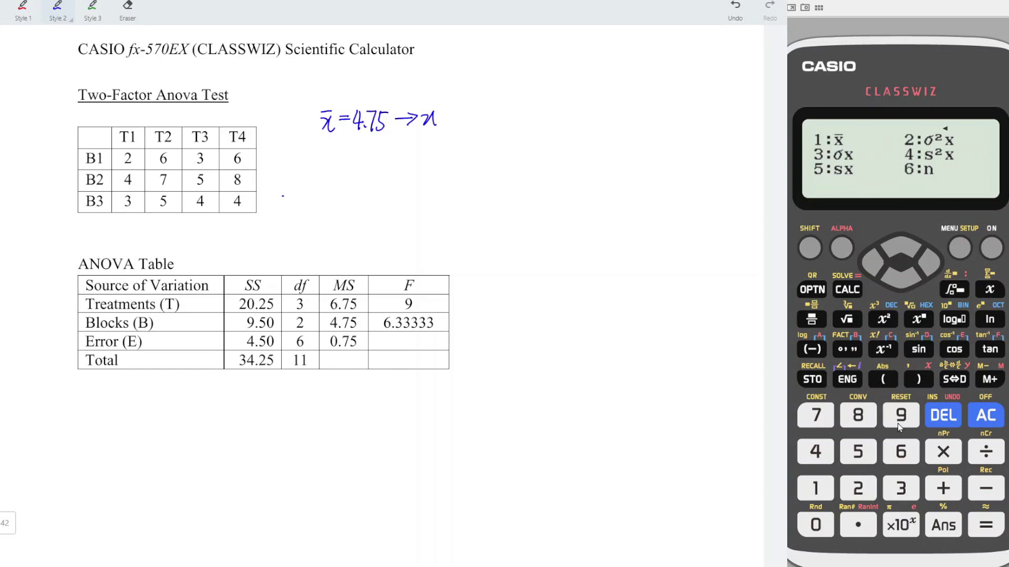
{"action": "left_click", "coordinate": [899, 452]}
{"action": "left_click", "coordinate": [986, 525]}
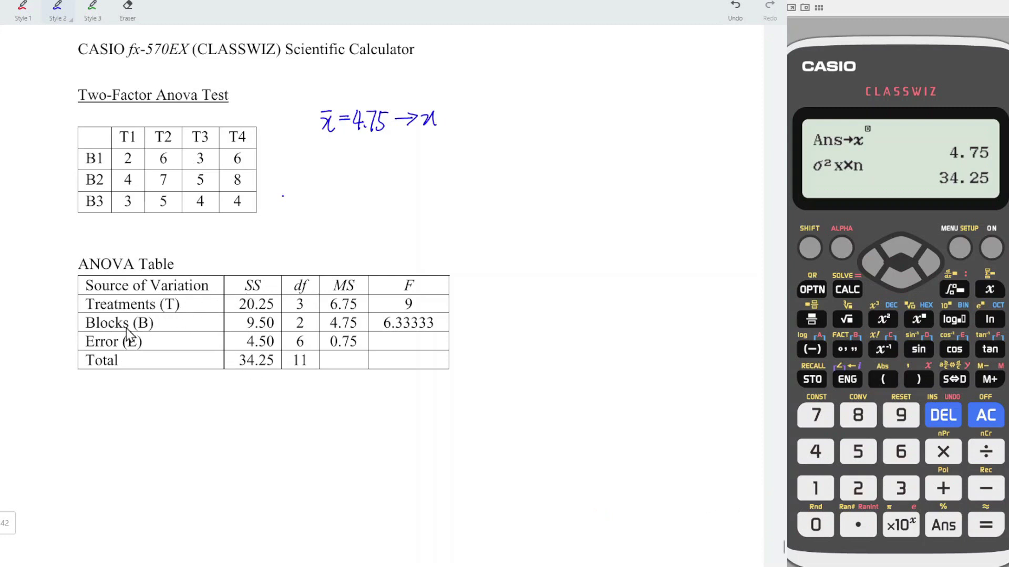
Step: Switch the calculator to Spreadsheet mode
{"action": "left_click", "coordinate": [960, 247]}
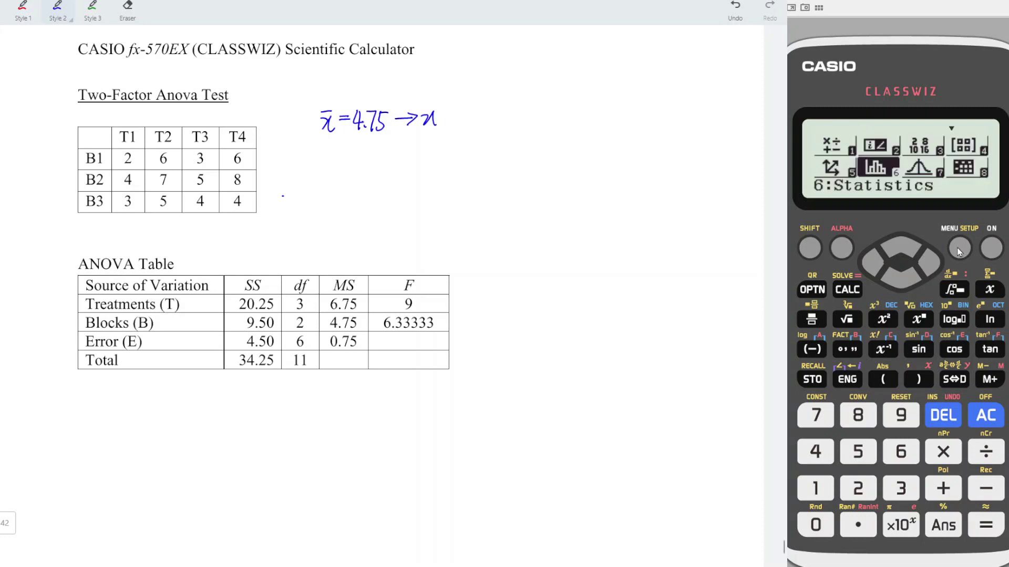
{"action": "left_click", "coordinate": [926, 262]}
{"action": "left_click", "coordinate": [926, 263]}
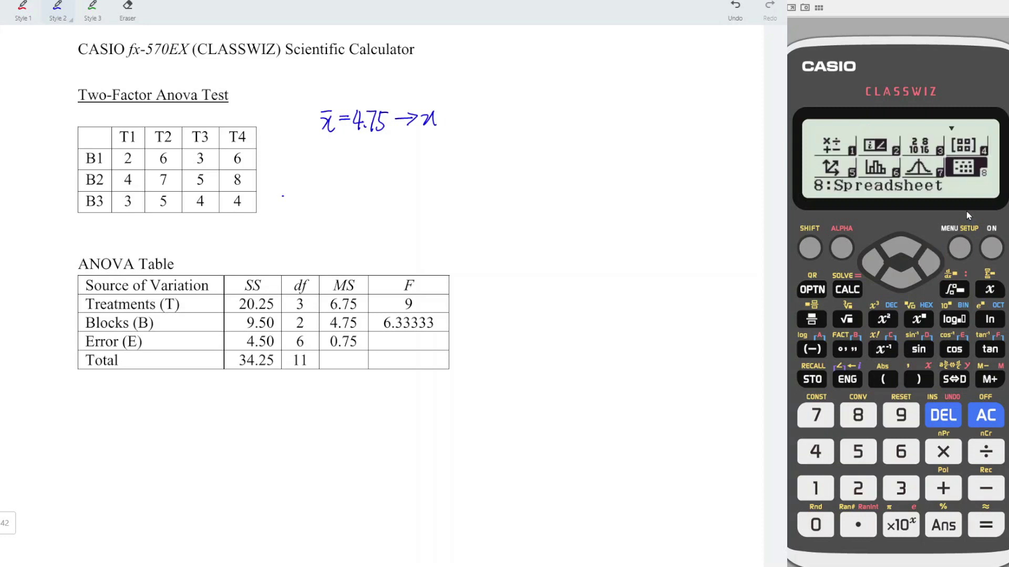
{"action": "left_click", "coordinate": [858, 415]}
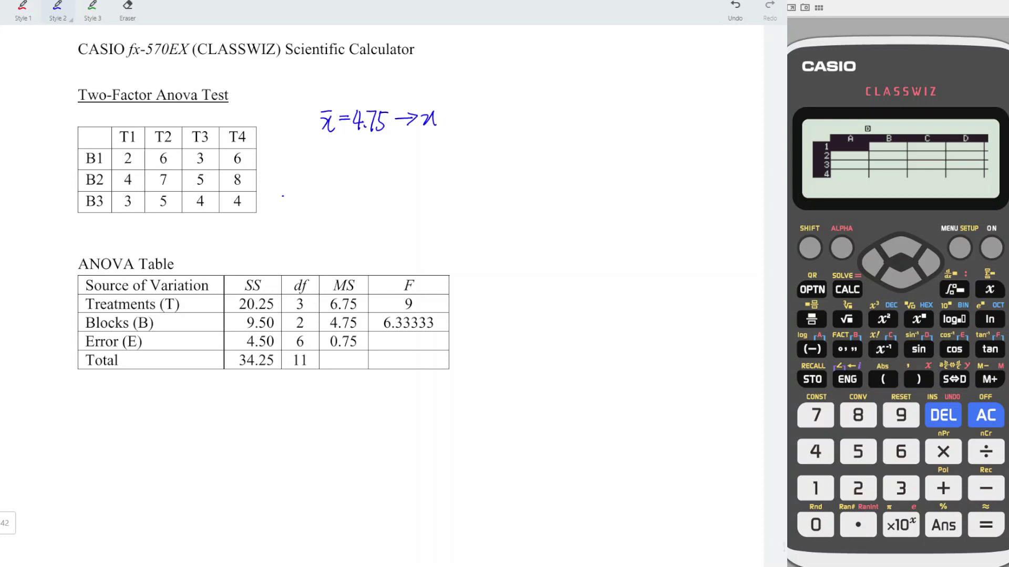
Step: Enter the T1 values 2, 4 and 3 in cells A1 to A3
{"action": "left_click", "coordinate": [857, 489]}
{"action": "left_click", "coordinate": [986, 525]}
{"action": "key", "text": "4"}
{"action": "left_click", "coordinate": [994, 533]}
{"action": "left_click", "coordinate": [901, 489]}
{"action": "left_click", "coordinate": [986, 527]}
Step: Handwrite column labels A to D above the data table and row labels 1 to 3 beside it
{"action": "left_click_drag", "start_coordinate": [125, 107], "coordinate": [129, 124]}
{"action": "mouse_move", "coordinate": [120, 117]}
{"action": "left_mouse_down"}
{"action": "mouse_move", "coordinate": [211, 123]}
{"action": "mouse_move", "coordinate": [241, 112]}
{"action": "mouse_move", "coordinate": [234, 123]}
{"action": "left_mouse_up"}
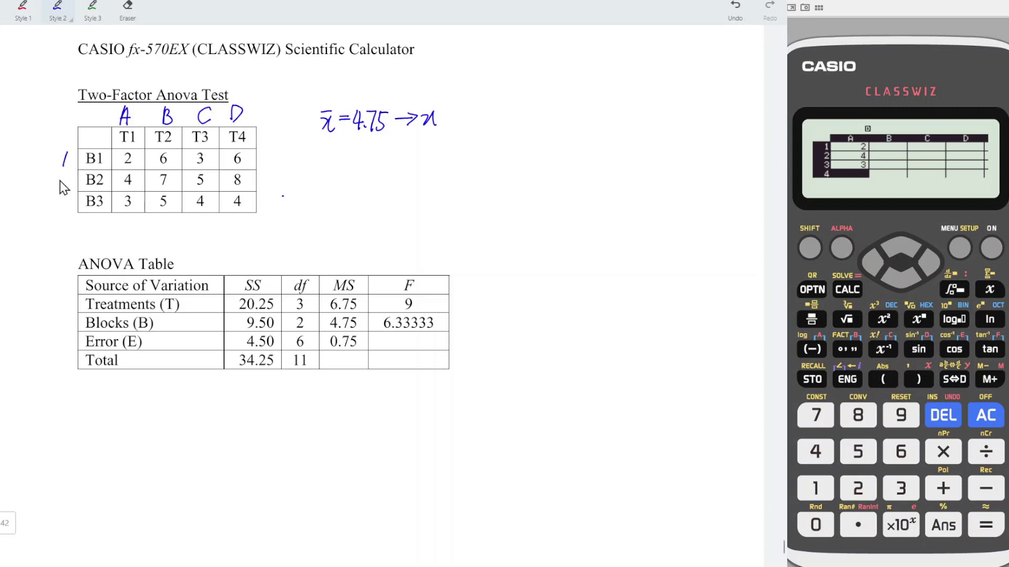
{"action": "left_click_drag", "start_coordinate": [62, 206], "coordinate": [52, 213]}
Step: Enter the T2 values 6, 7 and 5 in cells B1 to B3
{"action": "left_click", "coordinate": [931, 264]}
{"action": "left_click", "coordinate": [901, 252]}
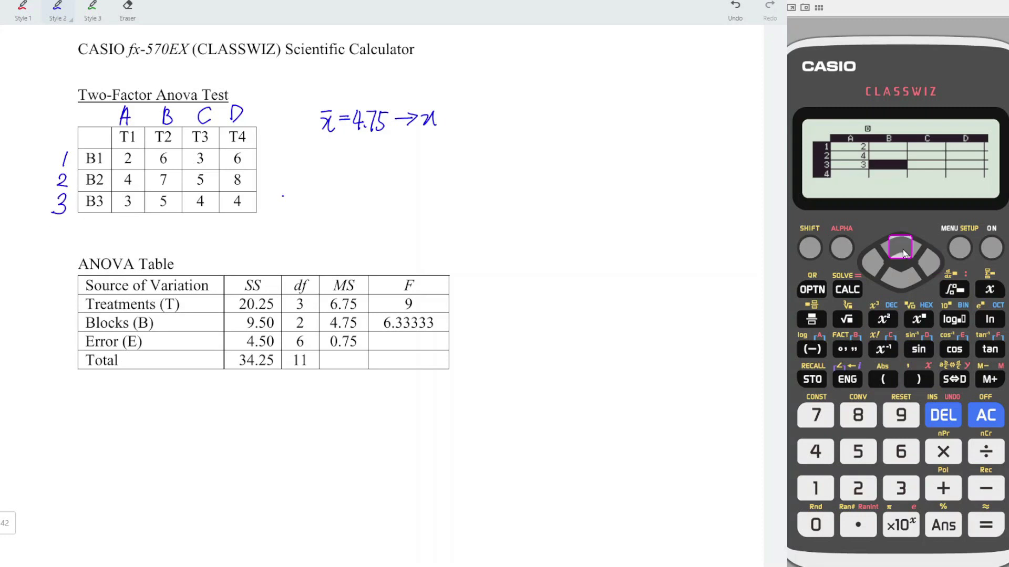
{"action": "left_click", "coordinate": [902, 252]}
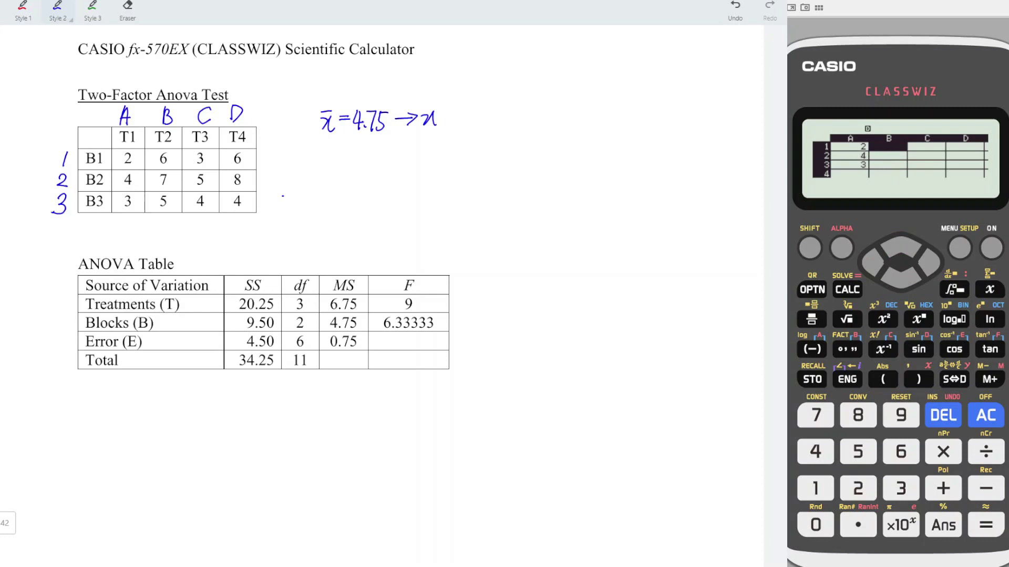
{"action": "key", "text": "6"}
{"action": "key", "text": "Return"}
{"action": "key", "text": "7"}
{"action": "key", "text": "Return"}
{"action": "key", "text": "5"}
{"action": "key", "text": "Return"}
Step: Enter the T3 values 3, 5 and 4 in cells C1 to C3
{"action": "key", "text": "Right"}
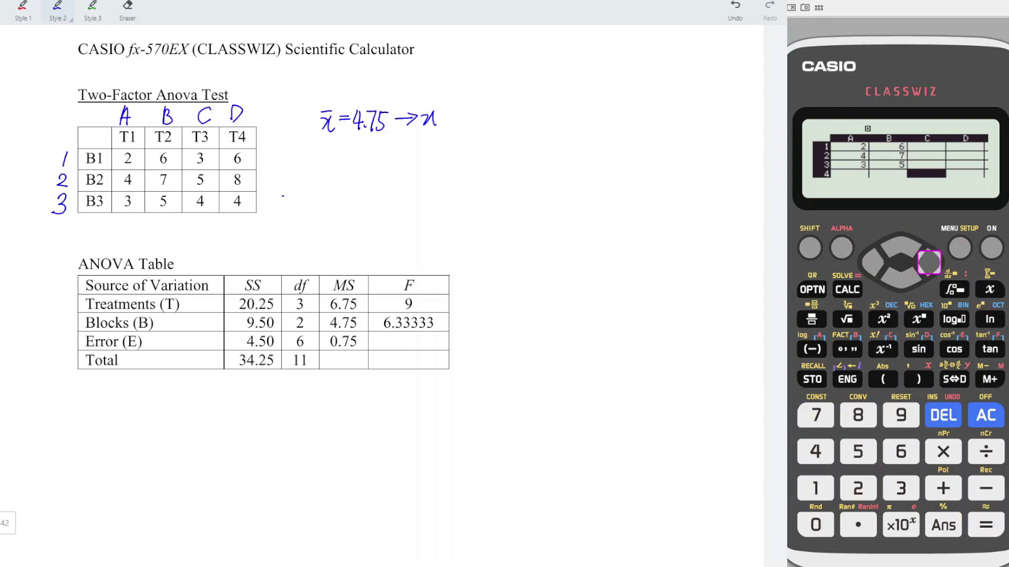
{"action": "key", "text": "Up"}
{"action": "key", "text": "Up"}
{"action": "key", "text": "Up"}
{"action": "key", "text": "3"}
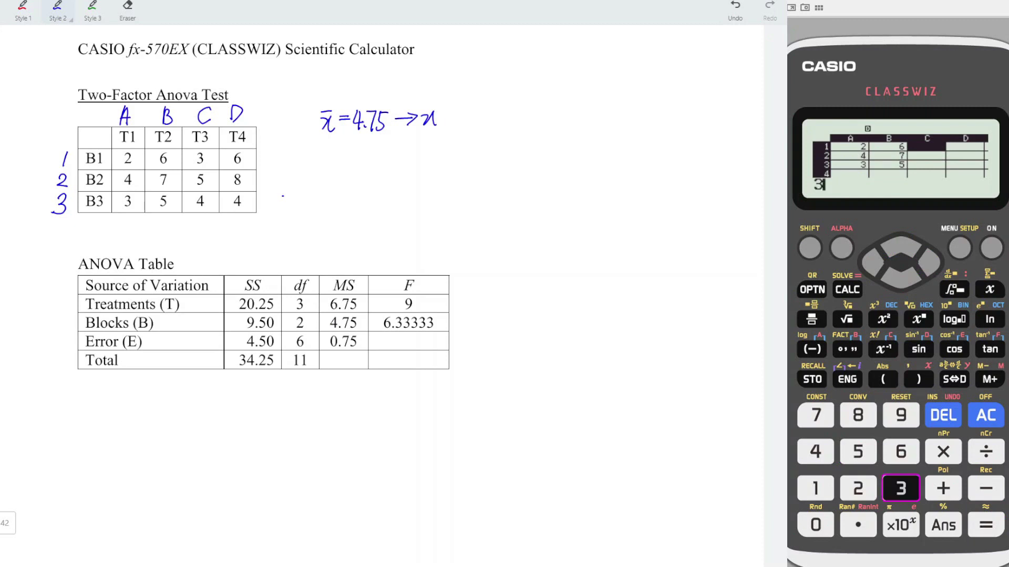
{"action": "key", "text": "Return"}
{"action": "key", "text": "5"}
{"action": "key", "text": "Return"}
{"action": "key", "text": "4"}
{"action": "key", "text": "Return"}
Step: Enter the T4 values 6, 8 and 4 in cells D1 to D3
{"action": "key", "text": "Right"}
{"action": "key", "text": "Up"}
{"action": "key", "text": "Up"}
{"action": "key", "text": "Up"}
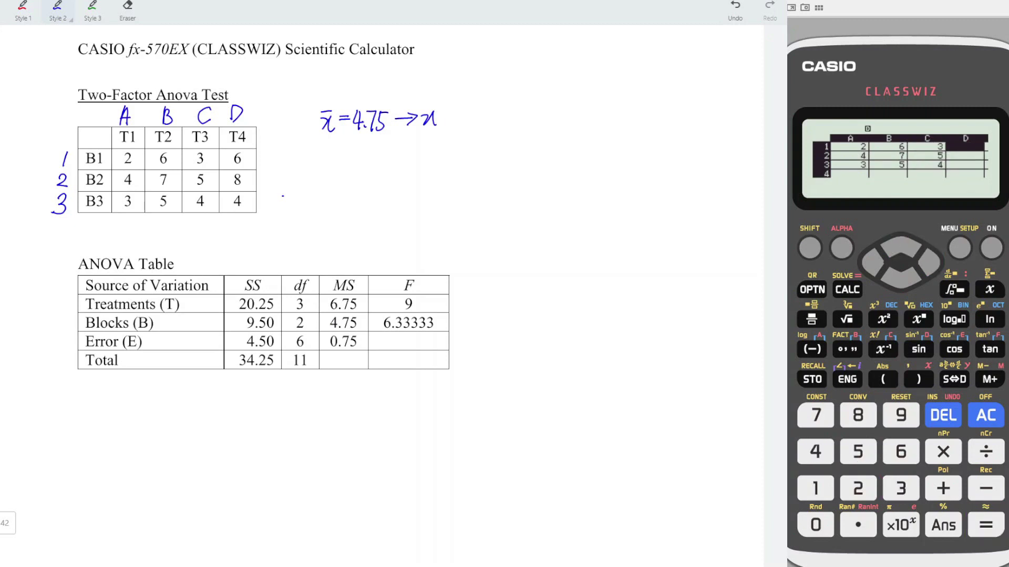
{"action": "key", "text": "6"}
{"action": "key", "text": "Return"}
{"action": "key", "text": "8"}
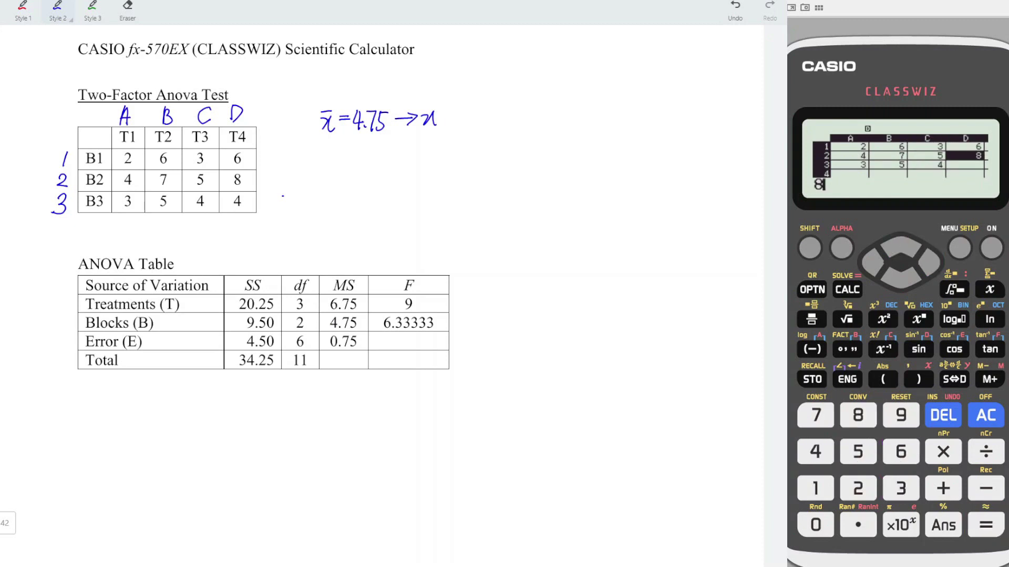
{"action": "key", "text": "Return"}
{"action": "key", "text": "4"}
{"action": "key", "text": "Return"}
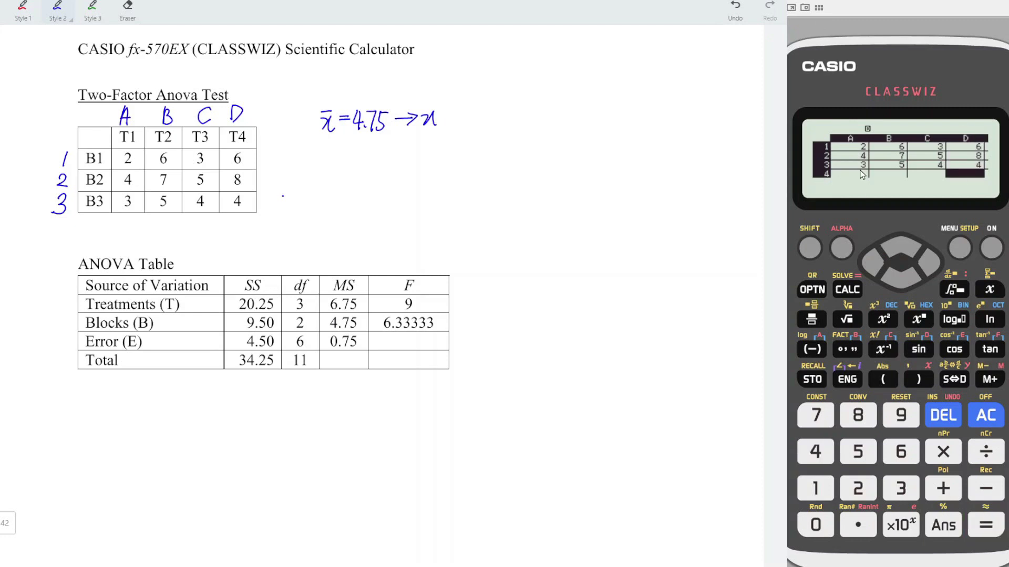
Step: Start a Fill Formula at cell A4 and open its expression with "(Mean("
{"action": "left_click", "coordinate": [874, 267]}
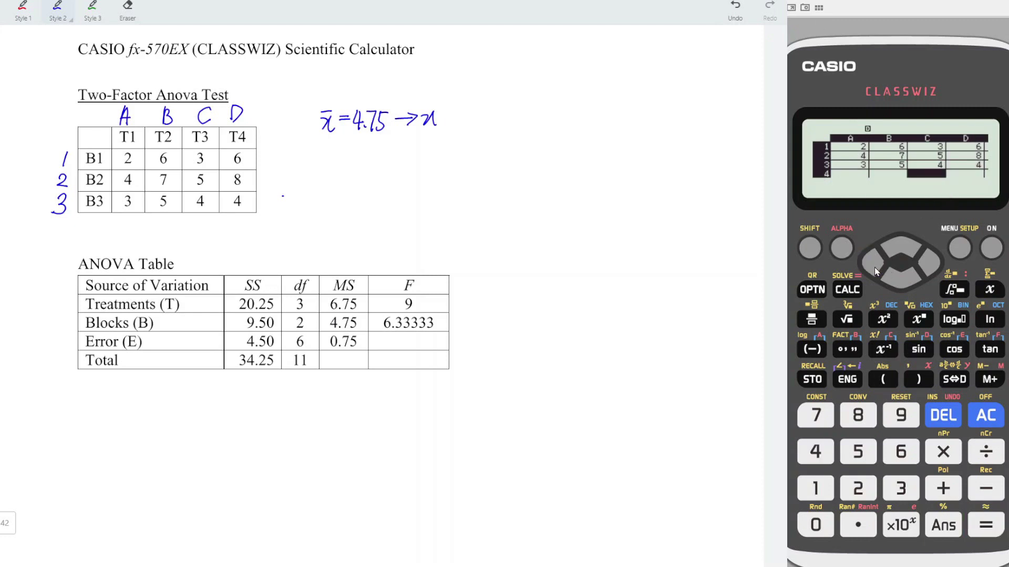
{"action": "left_click", "coordinate": [875, 267]}
{"action": "left_click", "coordinate": [874, 267]}
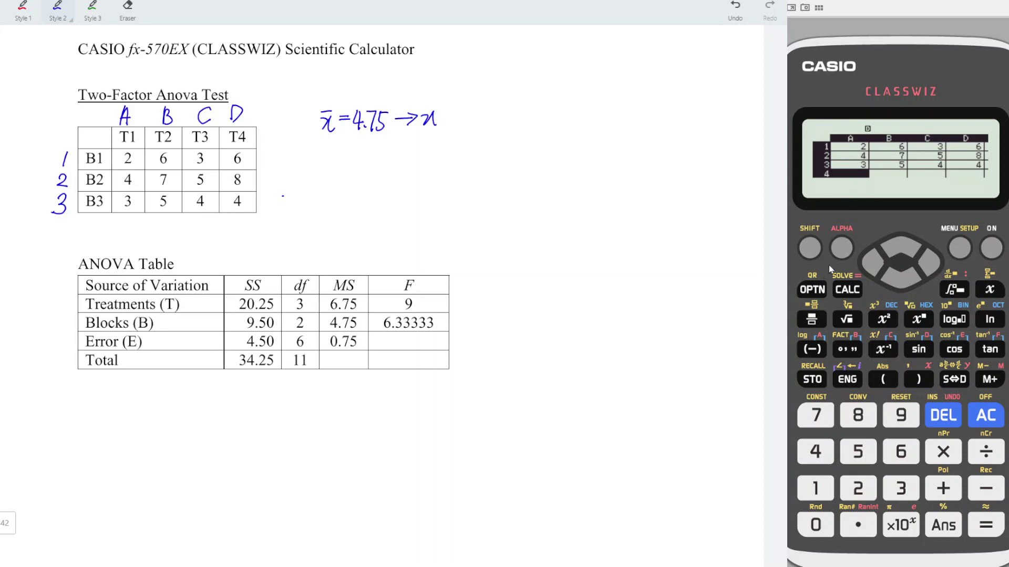
{"action": "left_click", "coordinate": [818, 293]}
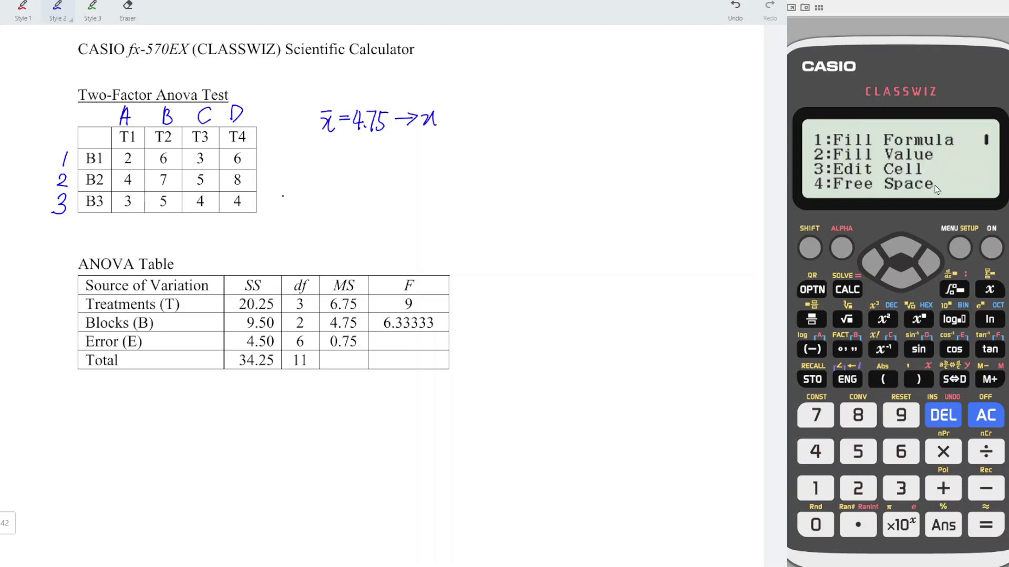
{"action": "left_click", "coordinate": [818, 493]}
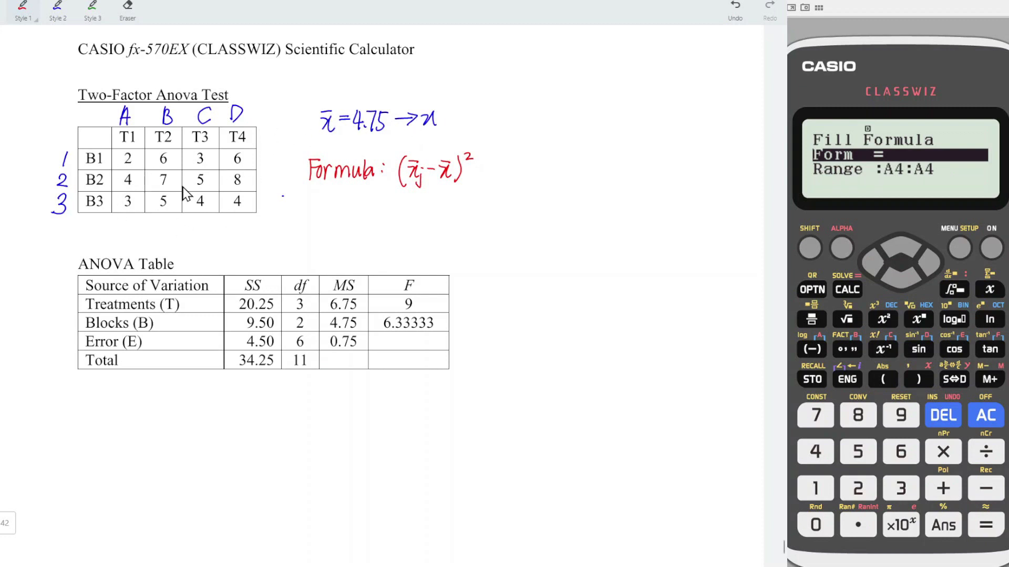
{"action": "left_click", "coordinate": [891, 379]}
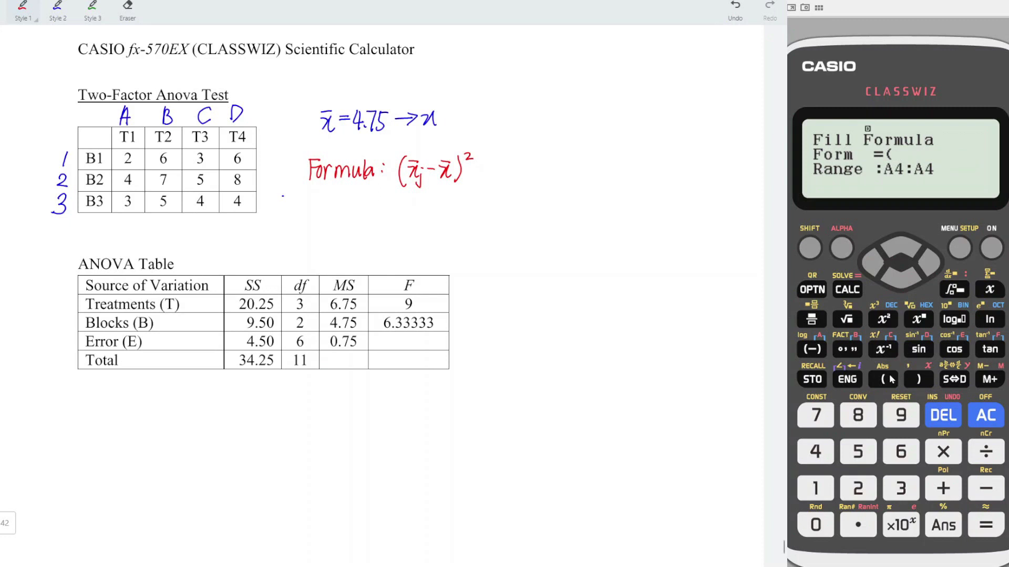
{"action": "left_click", "coordinate": [813, 290]}
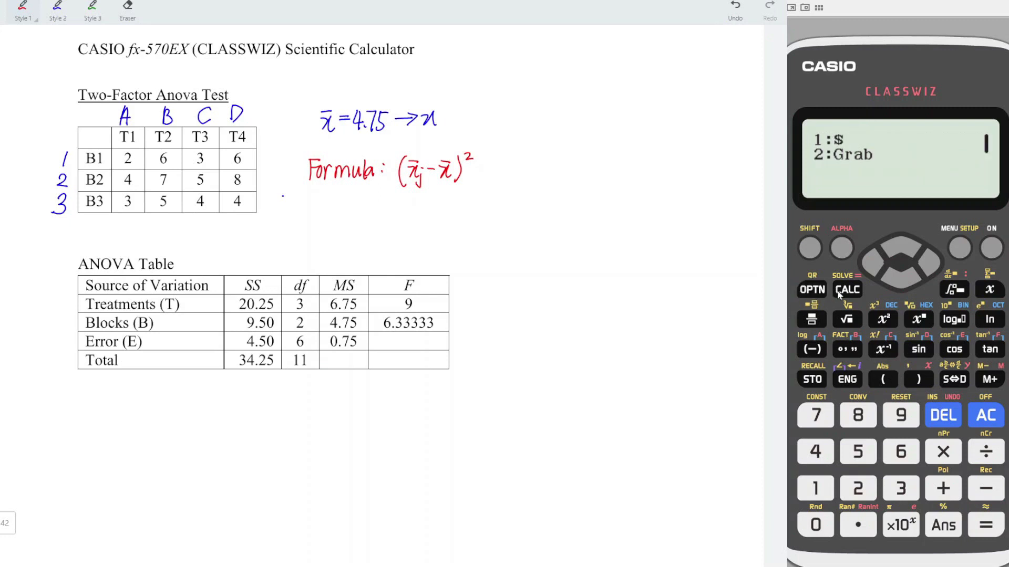
{"action": "left_click", "coordinate": [903, 282]}
{"action": "left_click", "coordinate": [912, 492]}
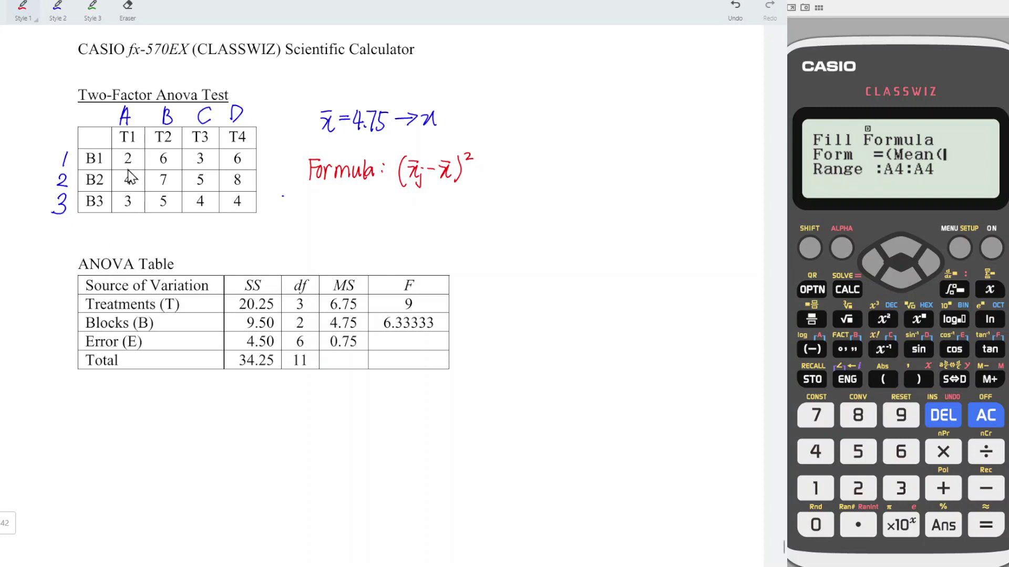
Step: Handwrite A1 and A3 at the ends of the T1 column and enter A1:A3 as the range of the mean
{"action": "mouse_move", "coordinate": [113, 166]}
{"action": "left_mouse_down"}
{"action": "mouse_move", "coordinate": [118, 153]}
{"action": "mouse_move", "coordinate": [122, 166]}
{"action": "left_mouse_up"}
{"action": "mouse_move", "coordinate": [113, 209]}
{"action": "left_mouse_down"}
{"action": "mouse_move", "coordinate": [119, 196]}
{"action": "mouse_move", "coordinate": [127, 204]}
{"action": "mouse_move", "coordinate": [120, 210]}
{"action": "left_mouse_up"}
{"action": "left_click", "coordinate": [841, 248]}
{"action": "left_click", "coordinate": [811, 348]}
{"action": "left_click", "coordinate": [816, 489]}
{"action": "left_click", "coordinate": [841, 248]}
{"action": "left_click", "coordinate": [960, 290]}
{"action": "left_click", "coordinate": [819, 350]}
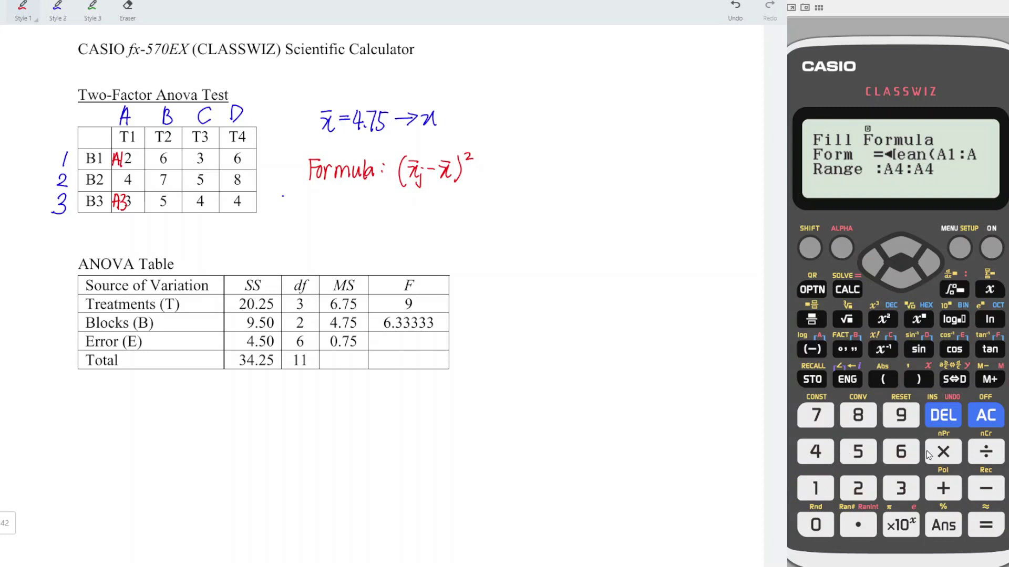
{"action": "left_click", "coordinate": [902, 489]}
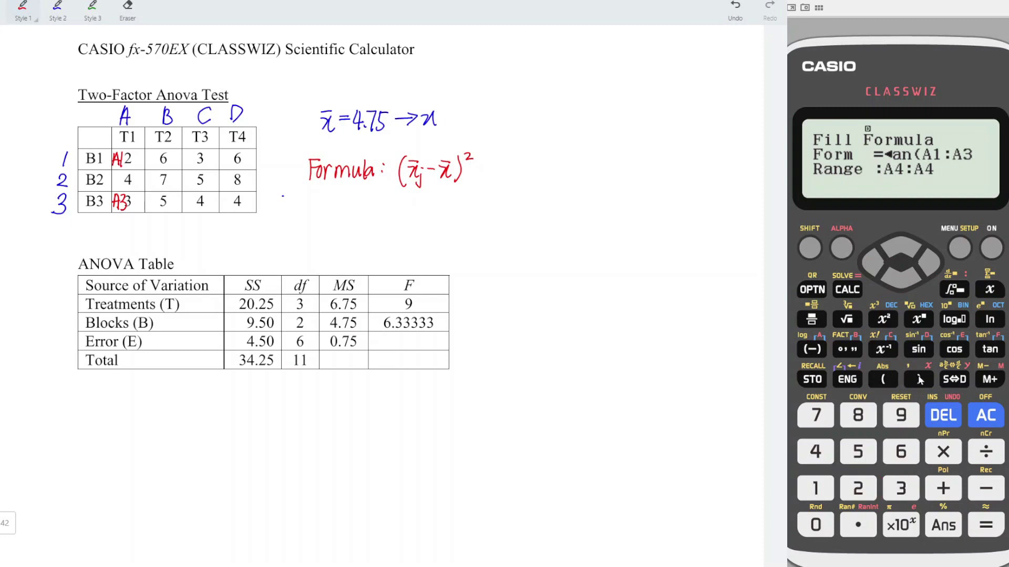
{"action": "left_click", "coordinate": [919, 379]}
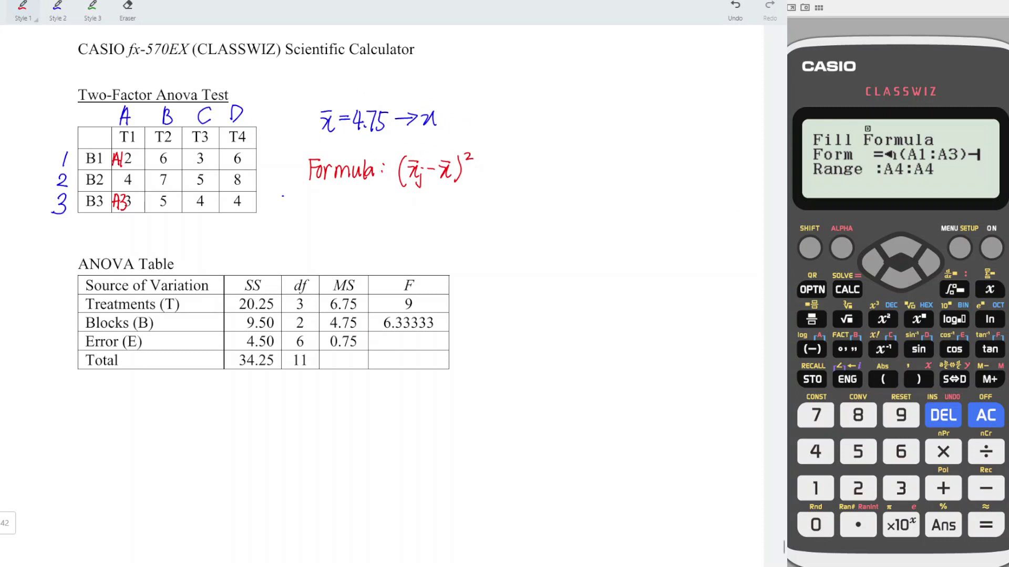
Step: Complete the treatment formula as (Mean(A1:A3)−x)² by subtracting x and squaring the bracket
{"action": "left_click", "coordinate": [842, 247]}
{"action": "left_click", "coordinate": [918, 379]}
{"action": "left_click", "coordinate": [919, 379]}
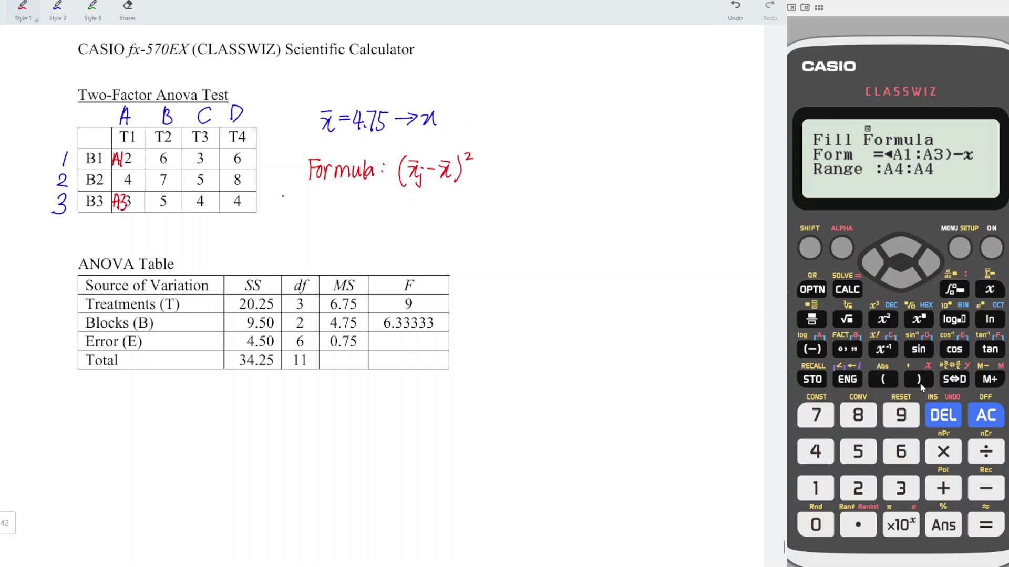
{"action": "left_click", "coordinate": [885, 323]}
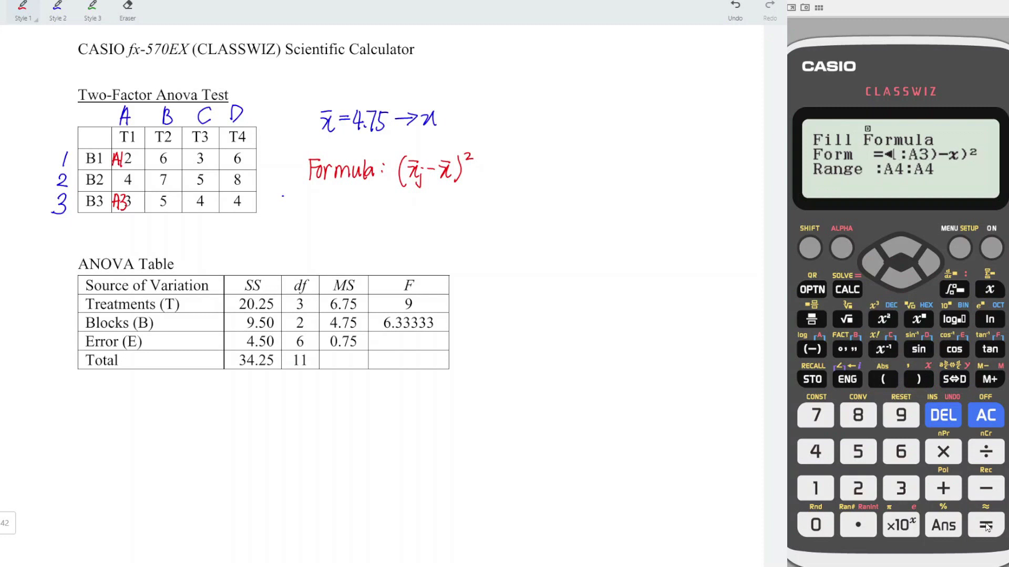
{"action": "left_click", "coordinate": [986, 525]}
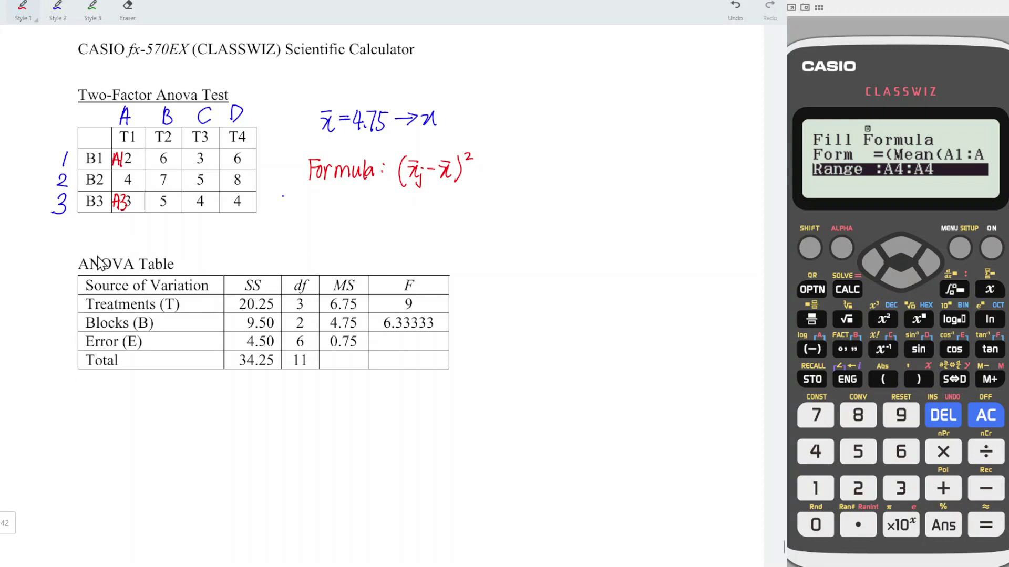
Step: Handwrite A4 and D4 below the data table and fill the formula over the range A4:D4
{"action": "left_click_drag", "start_coordinate": [113, 224], "coordinate": [128, 237]}
{"action": "mouse_move", "coordinate": [225, 235]}
{"action": "left_mouse_down"}
{"action": "mouse_move", "coordinate": [238, 227]}
{"action": "mouse_move", "coordinate": [252, 241]}
{"action": "left_mouse_up"}
{"action": "left_click", "coordinate": [841, 248]}
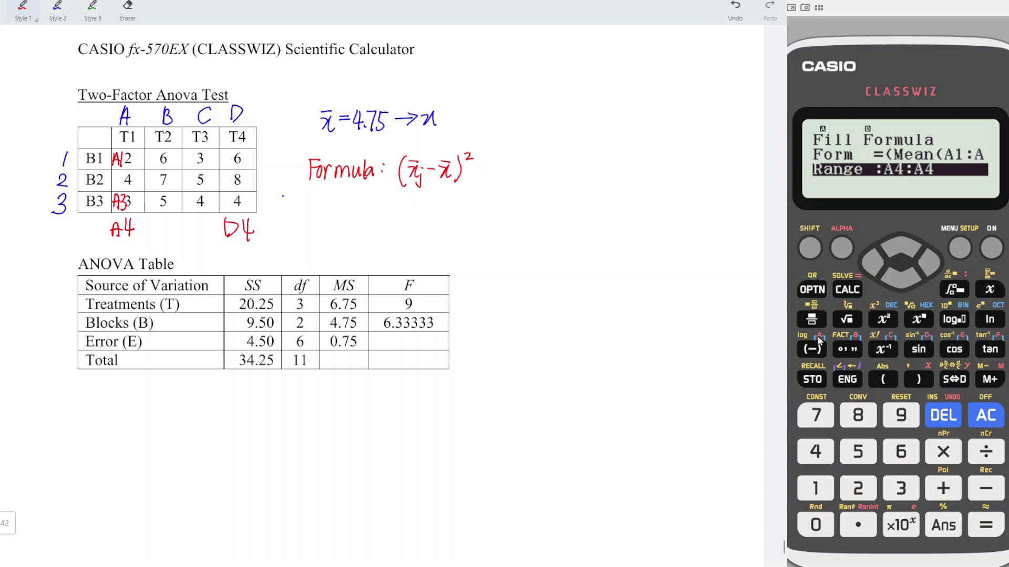
{"action": "left_click", "coordinate": [813, 348]}
{"action": "left_click", "coordinate": [816, 451]}
{"action": "left_click", "coordinate": [847, 251]}
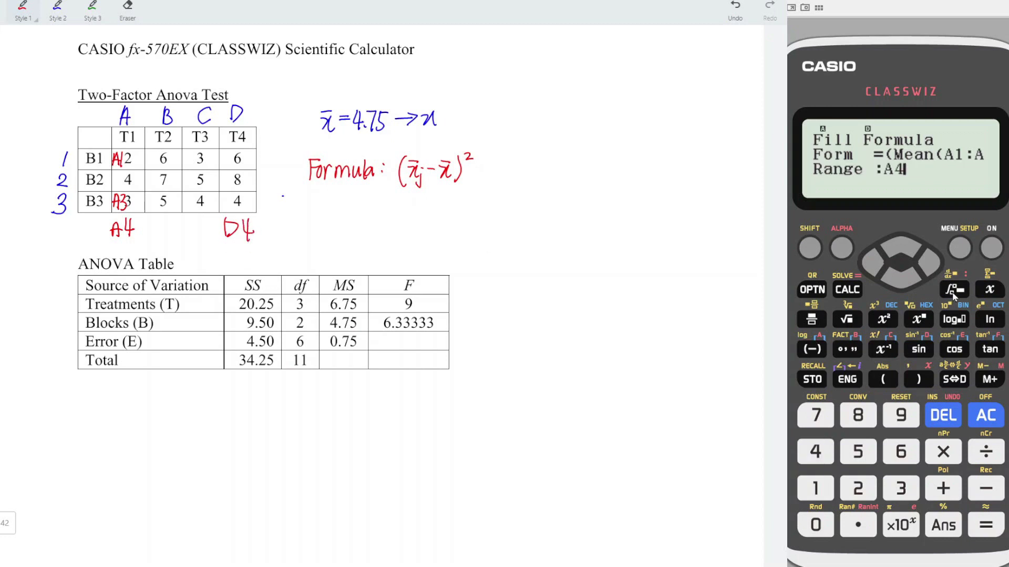
{"action": "left_click", "coordinate": [954, 290]}
{"action": "left_click", "coordinate": [841, 247]}
{"action": "left_click", "coordinate": [918, 349]}
{"action": "left_click", "coordinate": [812, 452]}
{"action": "left_click", "coordinate": [988, 527]}
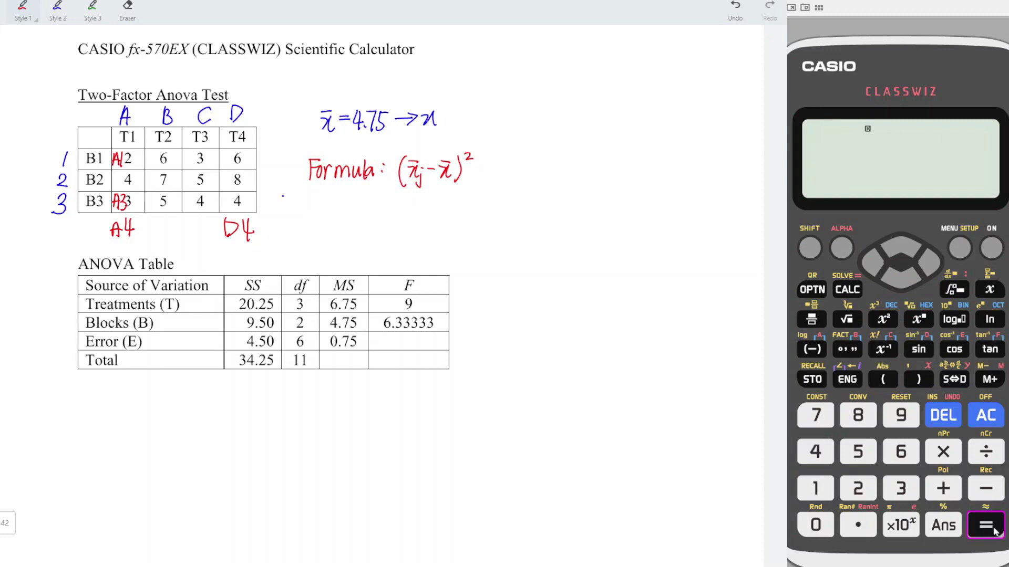
Step: Start a Sum function in cell E4
{"action": "left_click", "coordinate": [933, 271]}
{"action": "left_click", "coordinate": [932, 272]}
{"action": "left_click", "coordinate": [933, 271]}
{"action": "left_click", "coordinate": [932, 271]}
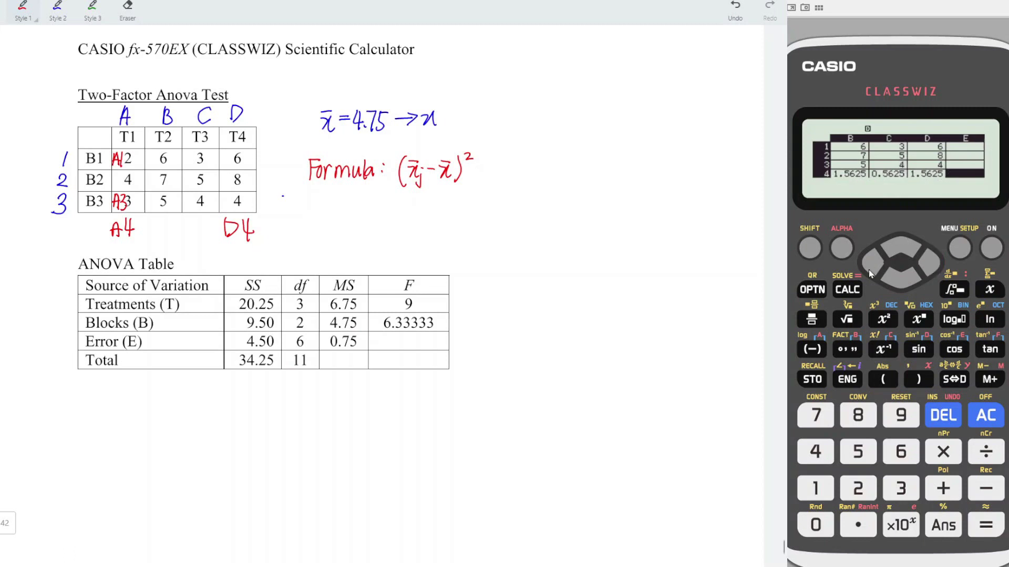
{"action": "left_click", "coordinate": [812, 290]}
{"action": "left_click", "coordinate": [909, 284]}
{"action": "left_click", "coordinate": [909, 284]}
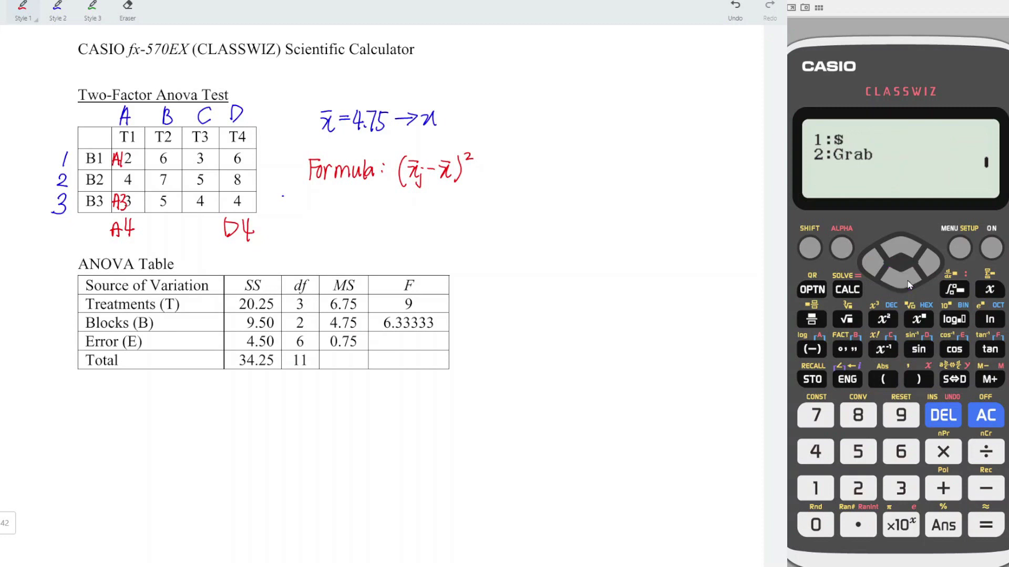
{"action": "left_click", "coordinate": [909, 284]}
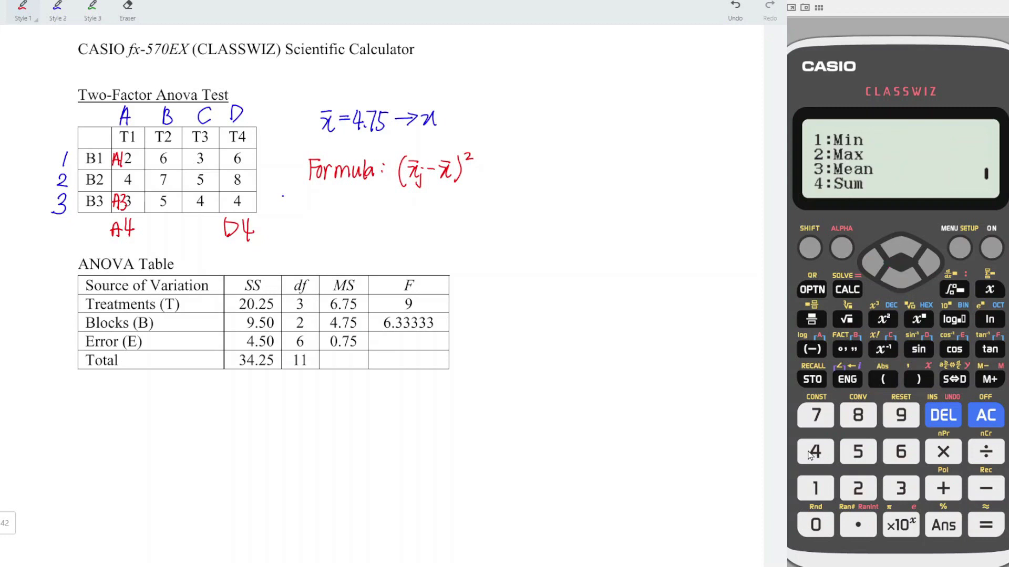
{"action": "left_click", "coordinate": [809, 452]}
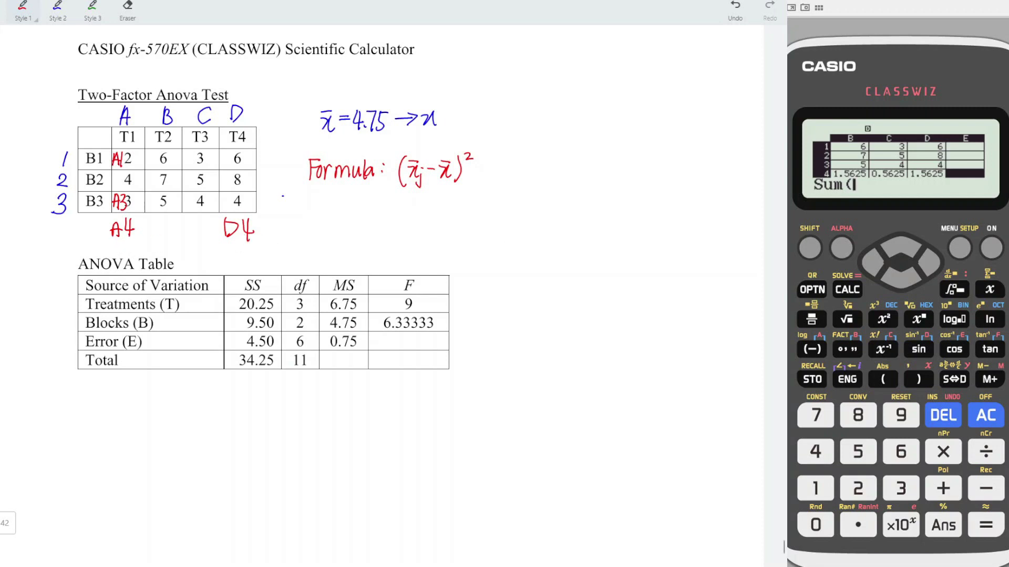
Step: Complete the treatment sum of squares in cell E4 as Sum(A4:D4)×3 and evaluate it
{"action": "left_click", "coordinate": [842, 247]}
{"action": "left_click", "coordinate": [812, 348]}
{"action": "left_click", "coordinate": [815, 451]}
{"action": "left_click", "coordinate": [842, 247]}
{"action": "left_click", "coordinate": [954, 289]}
{"action": "left_click", "coordinate": [841, 247]}
{"action": "left_click", "coordinate": [917, 354]}
{"action": "key", "text": "4"}
{"action": "left_click", "coordinate": [918, 379]}
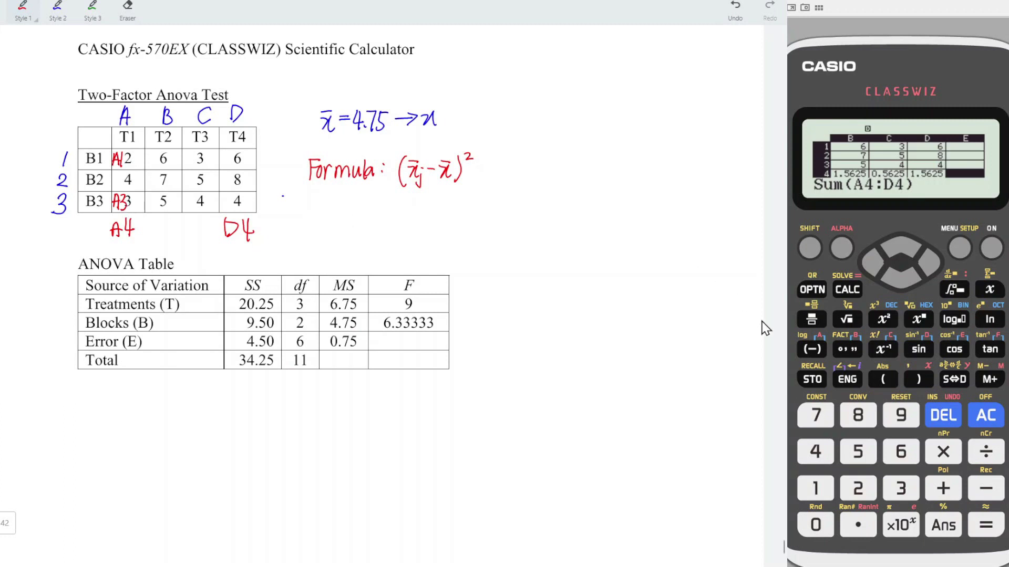
{"action": "left_click", "coordinate": [943, 460]}
{"action": "left_click", "coordinate": [901, 488]}
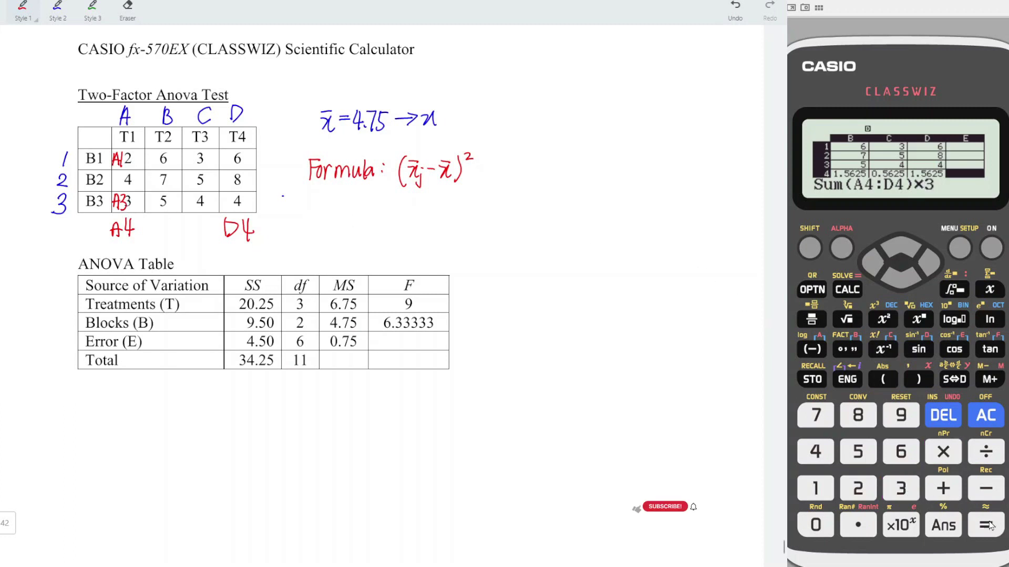
{"action": "left_click", "coordinate": [985, 525]}
{"action": "key", "text": "Up"}
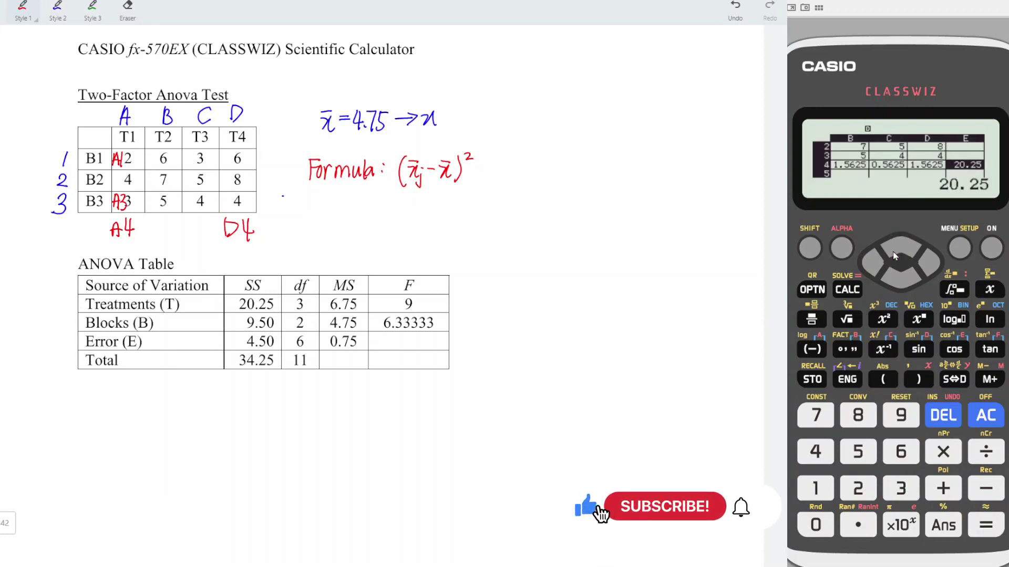
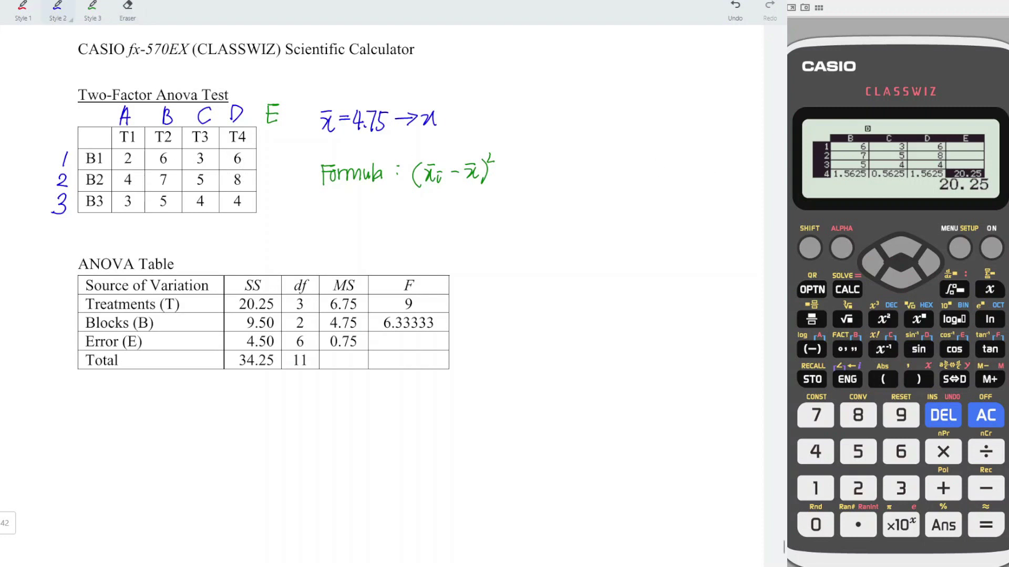
Step: Start a Fill Formula at cell E1 and open its expression with "(Mean("
{"action": "left_click", "coordinate": [900, 247]}
{"action": "left_click", "coordinate": [900, 247]}
{"action": "left_click", "coordinate": [900, 247]}
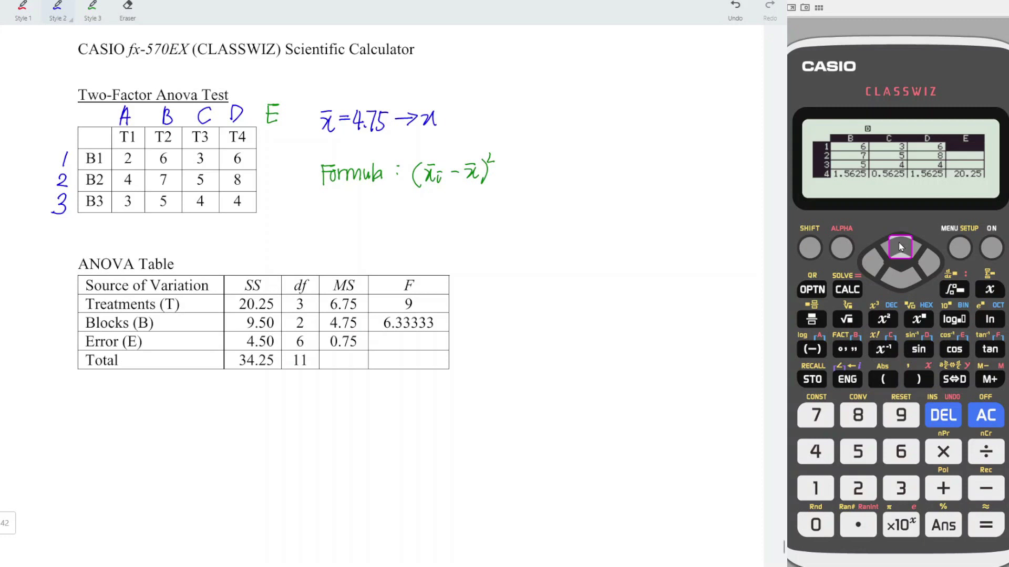
{"action": "left_click", "coordinate": [813, 294]}
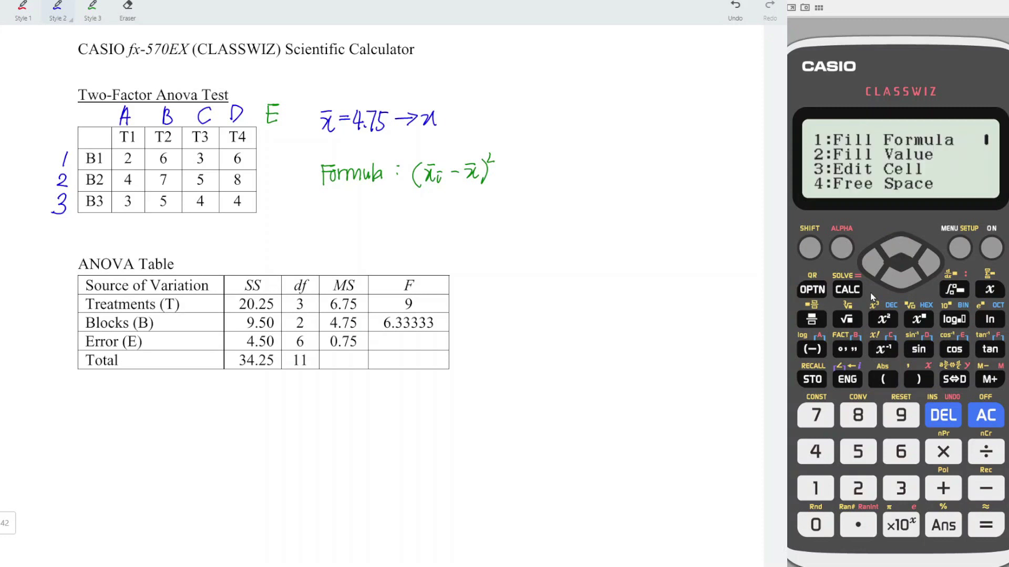
{"action": "left_click", "coordinate": [815, 489]}
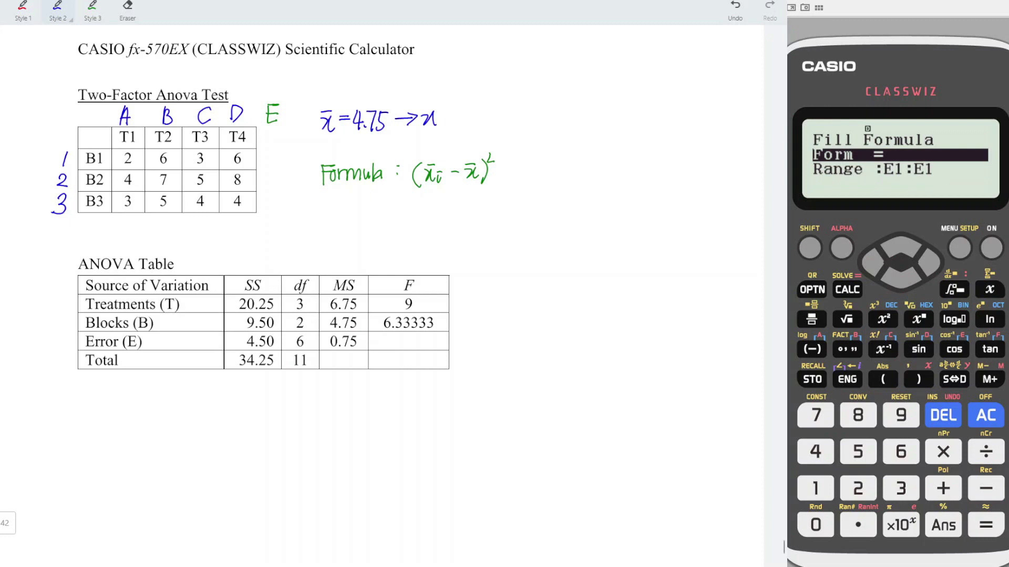
{"action": "left_click", "coordinate": [883, 379]}
{"action": "left_click", "coordinate": [814, 293]}
{"action": "left_click", "coordinate": [909, 284]}
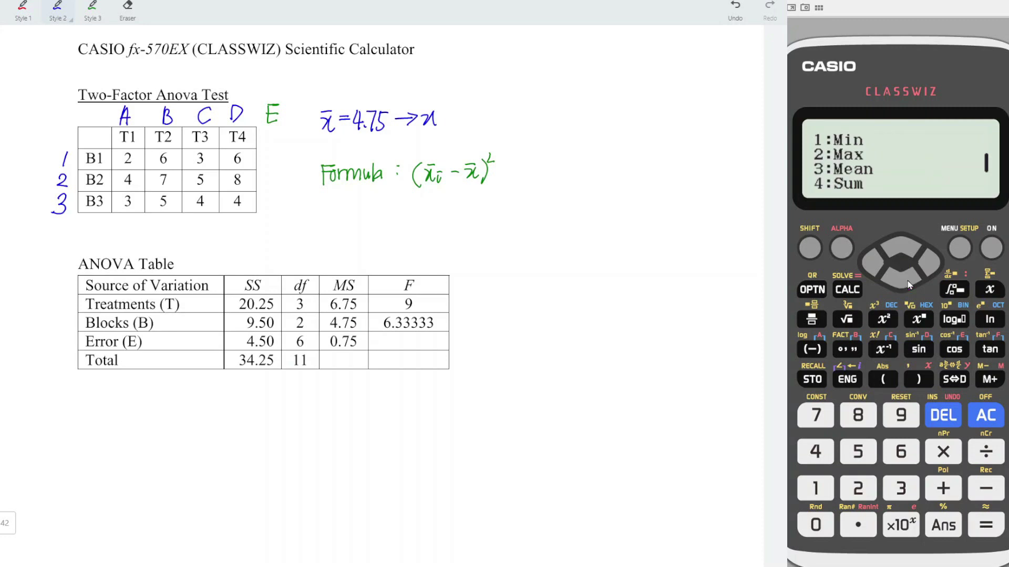
{"action": "left_click", "coordinate": [901, 493]}
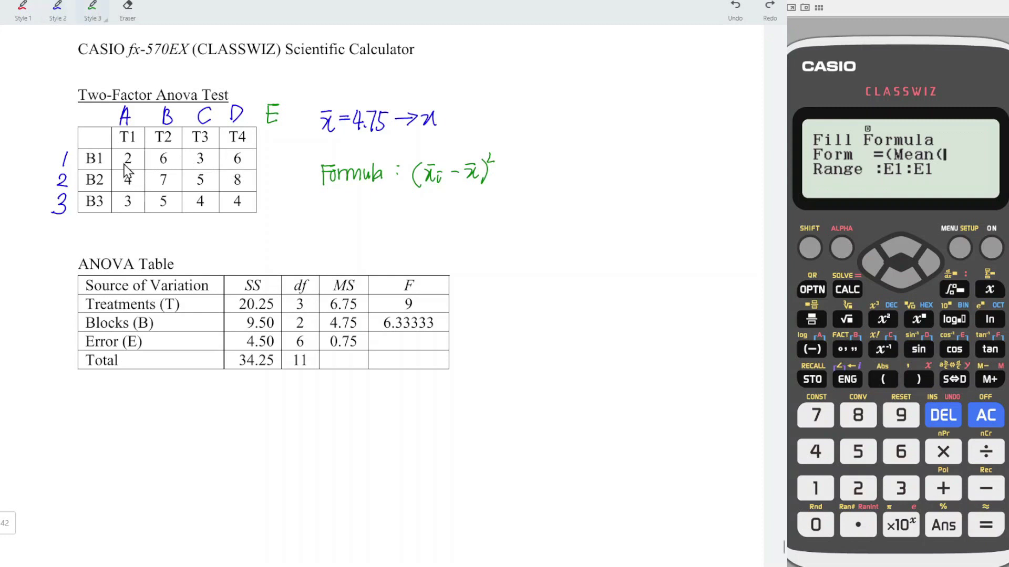
Step: Handwrite A1 and D1 at the ends of the B1 row and enter A1:D1 as the range of the mean
{"action": "left_click_drag", "start_coordinate": [113, 166], "coordinate": [121, 161]}
{"action": "left_click_drag", "start_coordinate": [224, 153], "coordinate": [223, 165]}
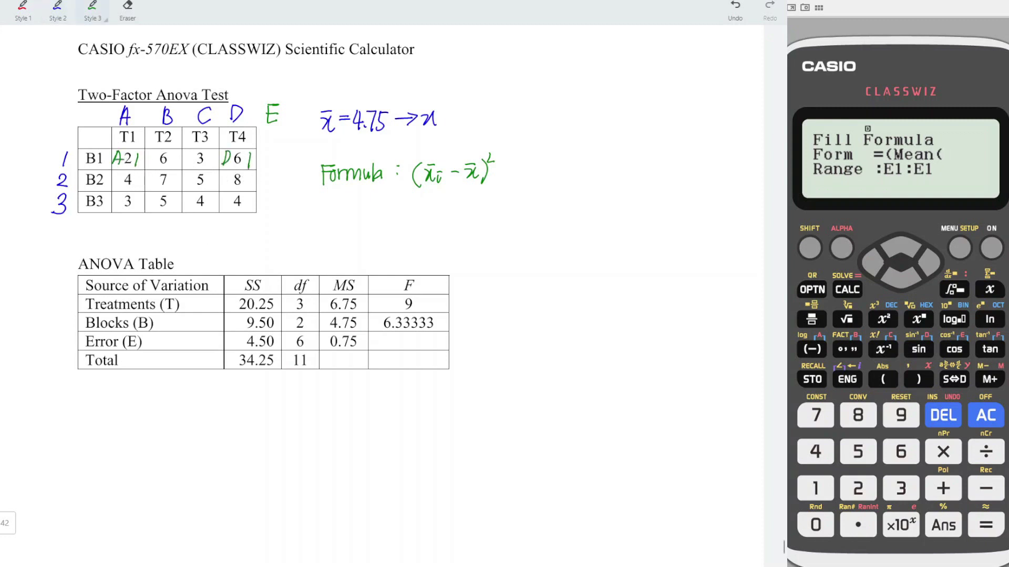
{"action": "left_click", "coordinate": [841, 247]}
{"action": "left_click", "coordinate": [812, 349]}
{"action": "left_click", "coordinate": [816, 488]}
{"action": "left_click", "coordinate": [841, 248]}
{"action": "left_click", "coordinate": [955, 290]}
{"action": "left_click", "coordinate": [841, 248]}
{"action": "left_click", "coordinate": [918, 349]}
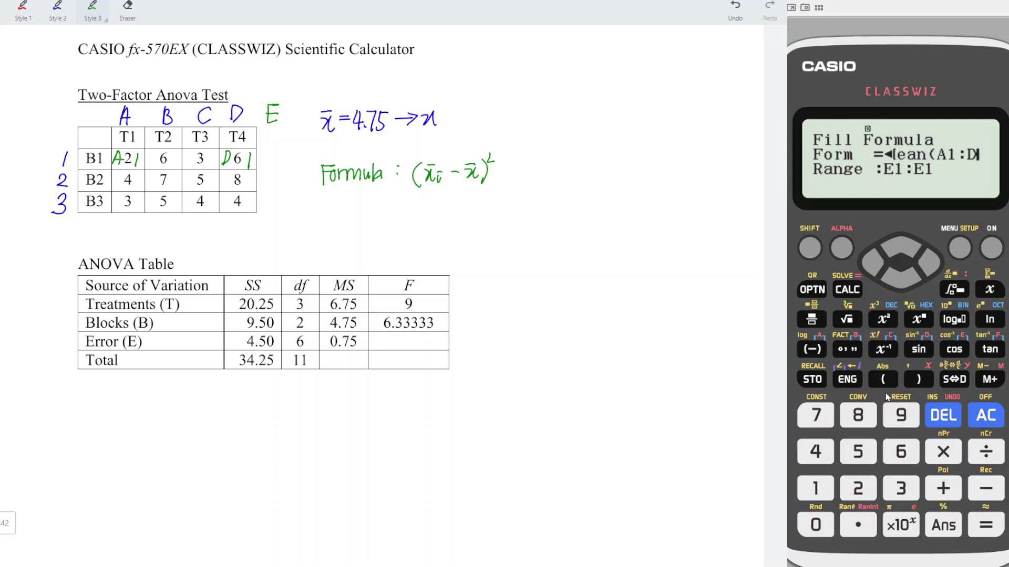
{"action": "left_click", "coordinate": [815, 488]}
{"action": "left_click", "coordinate": [918, 379]}
Step: Complete the block formula as (Mean(A1:D1)−x)² by subtracting x and squaring the bracket
{"action": "left_click", "coordinate": [985, 488]}
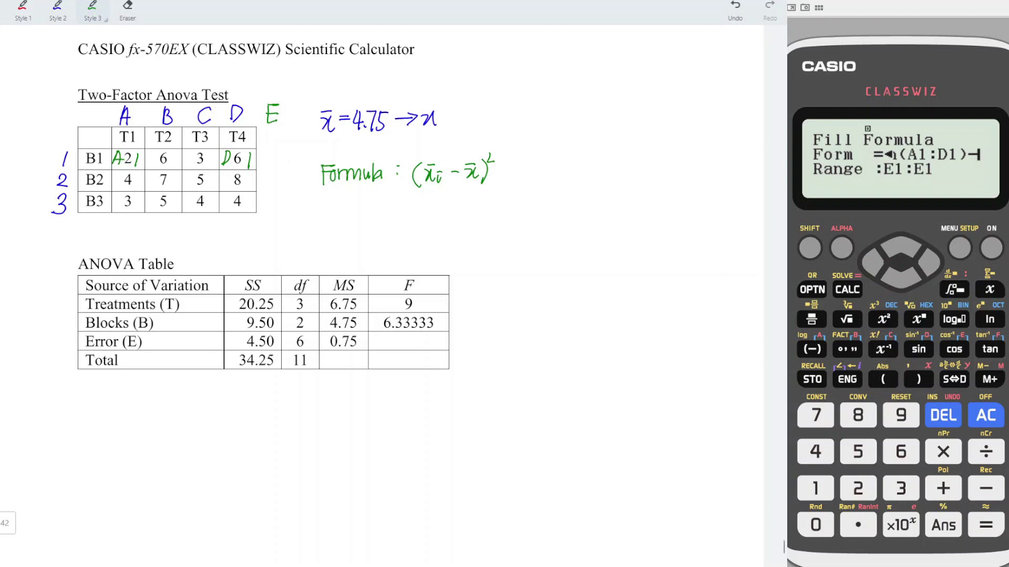
{"action": "left_click", "coordinate": [917, 386]}
{"action": "left_click", "coordinate": [922, 381]}
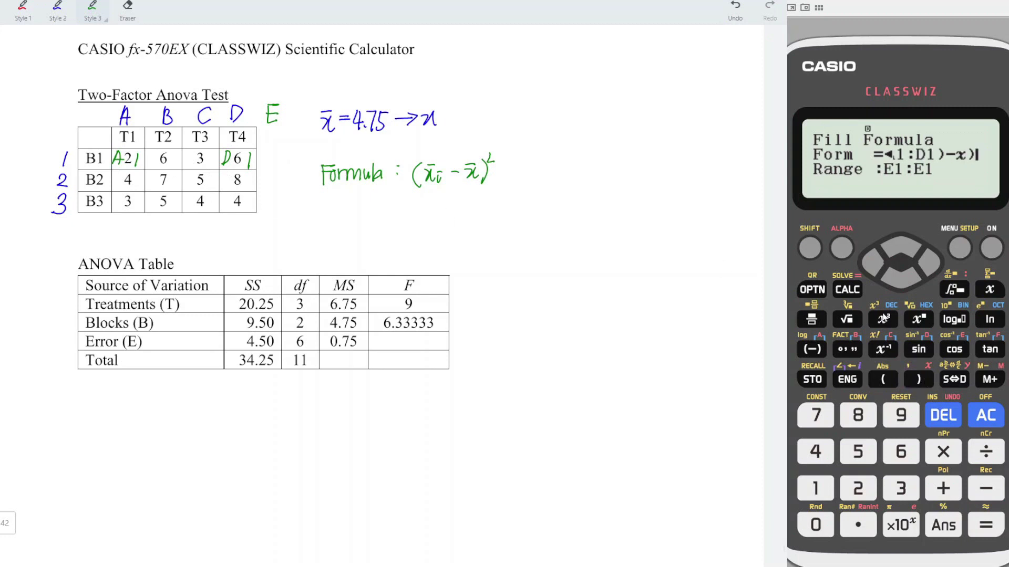
{"action": "left_click", "coordinate": [884, 319]}
{"action": "left_click", "coordinate": [985, 515]}
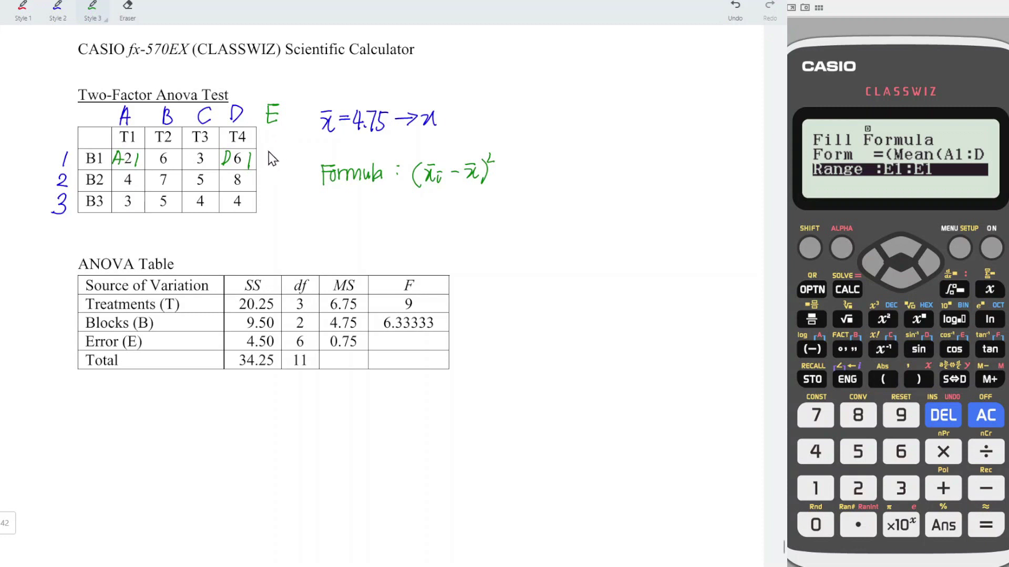
Step: Handwrite E1 and E3 beside the first and third data rows to mark the fill range
{"action": "left_click_drag", "start_coordinate": [278, 150], "coordinate": [283, 166]}
{"action": "left_click", "coordinate": [285, 148]}
{"action": "left_click_drag", "start_coordinate": [273, 194], "coordinate": [277, 210]}
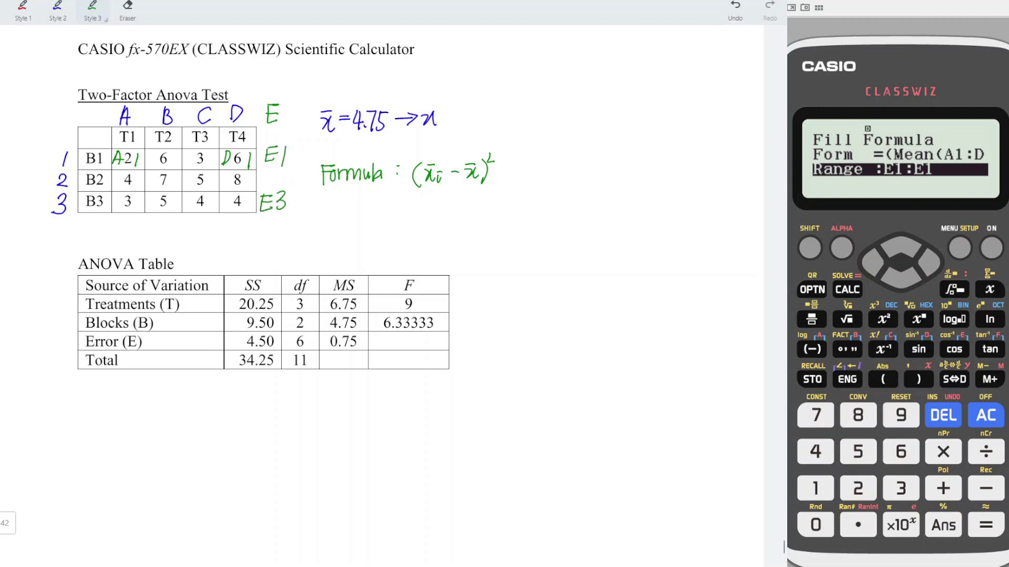
Step: Set the fill range to E1:E3 and apply the block formula to those cells
{"action": "left_click", "coordinate": [850, 252]}
{"action": "left_click", "coordinate": [954, 349]}
{"action": "left_click", "coordinate": [815, 489]}
{"action": "left_click", "coordinate": [842, 248]}
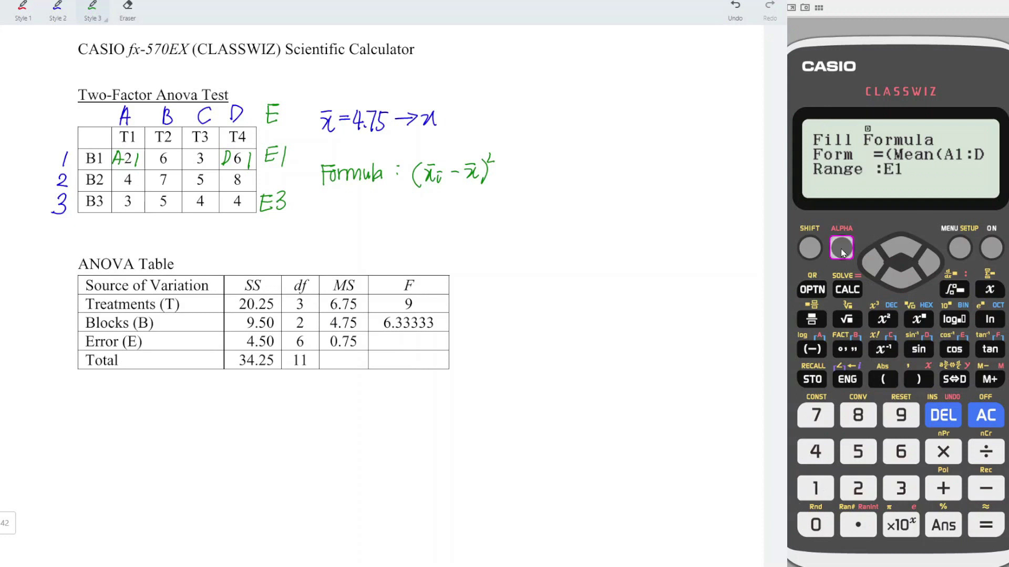
{"action": "left_click", "coordinate": [954, 289]}
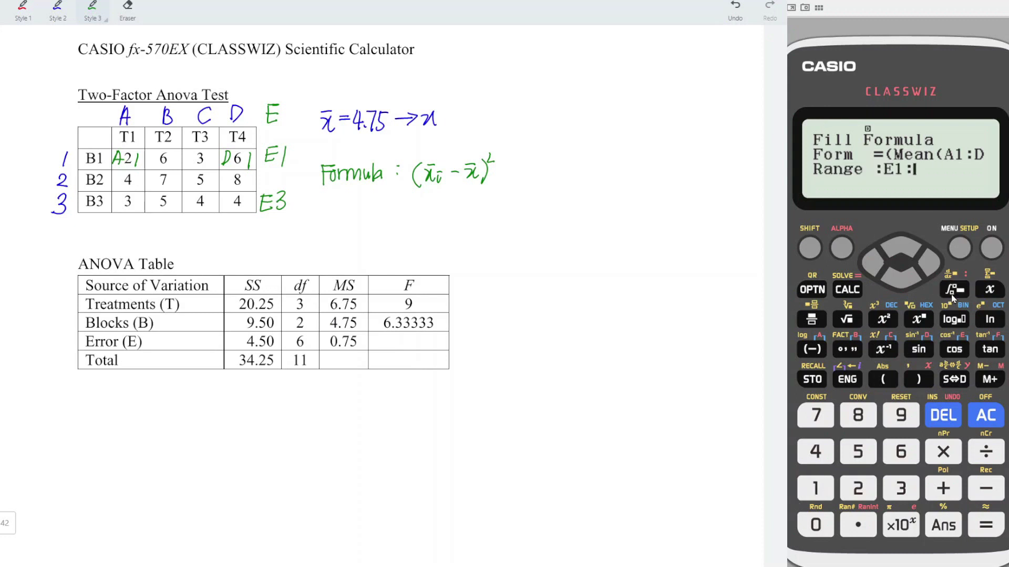
{"action": "left_click", "coordinate": [841, 247]}
{"action": "left_click", "coordinate": [954, 349]}
{"action": "left_click", "coordinate": [901, 490]}
{"action": "left_click", "coordinate": [994, 525]}
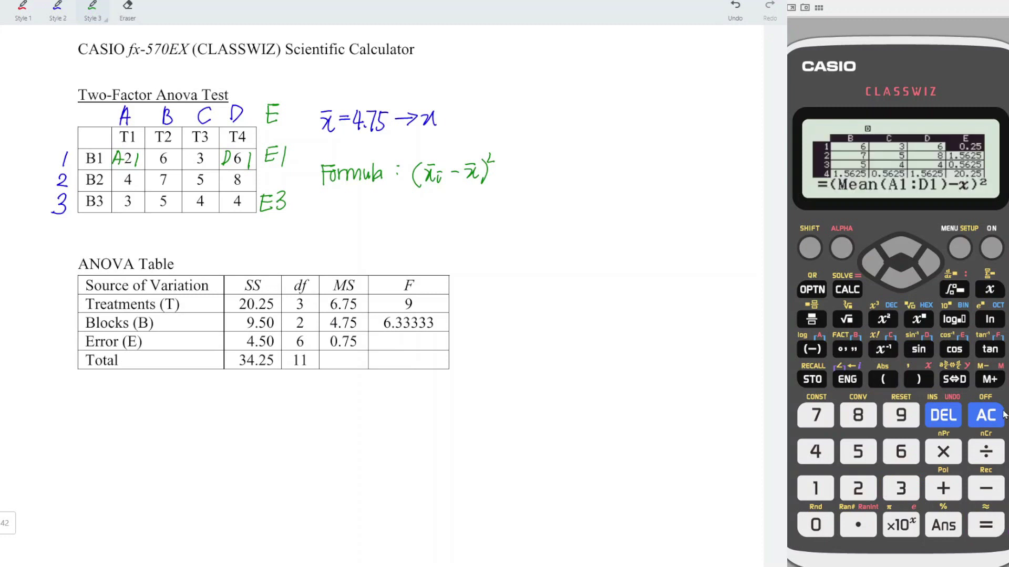
Step: Replace the content of cell E4 with the block sum of squares, calculated as Sum(E1:E3)×4
{"action": "left_click", "coordinate": [907, 274]}
{"action": "left_click", "coordinate": [907, 274]}
{"action": "left_click", "coordinate": [907, 274]}
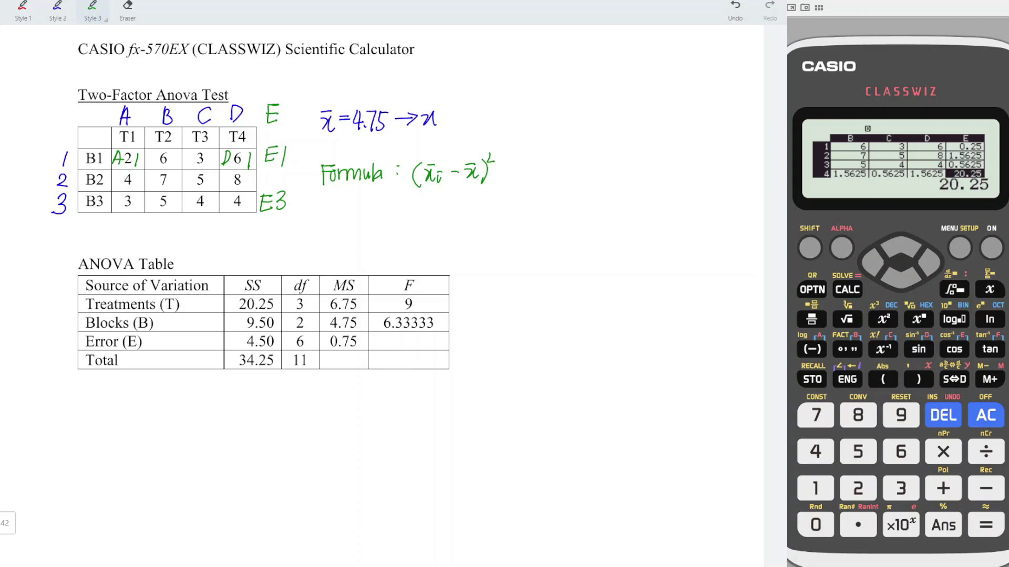
{"action": "left_click", "coordinate": [812, 290]}
{"action": "left_click", "coordinate": [906, 289]}
{"action": "left_click", "coordinate": [906, 288]}
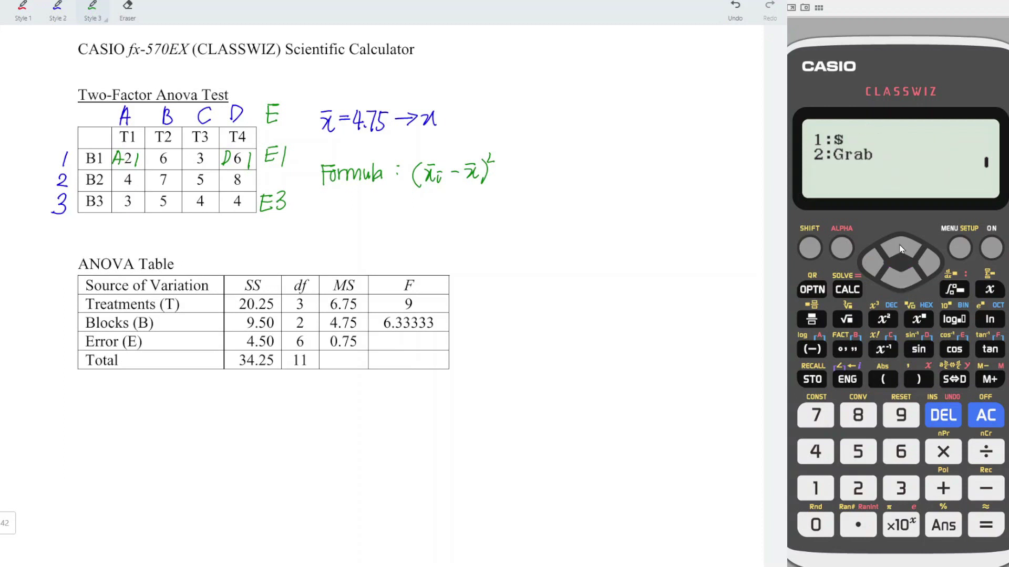
{"action": "left_click", "coordinate": [905, 289]}
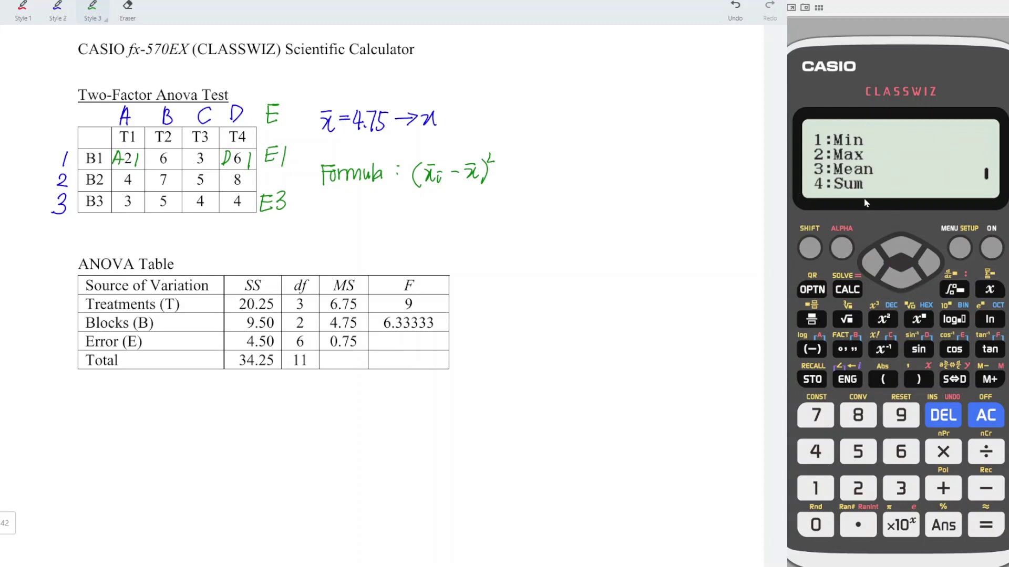
{"action": "left_click", "coordinate": [814, 457]}
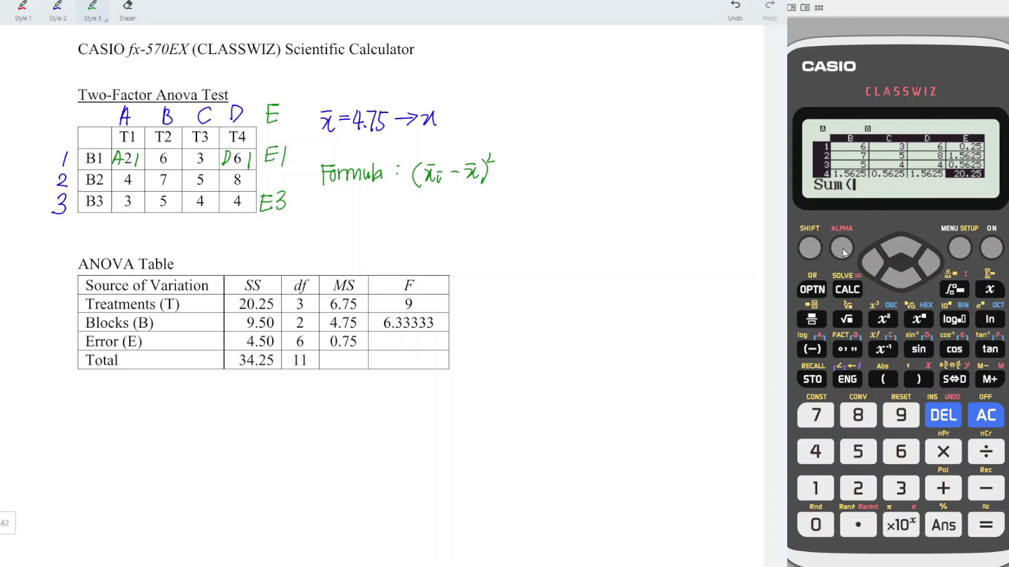
{"action": "type", "text": "E1:"}
{"action": "type", "text": "E3)"}
{"action": "type", "text": "*"}
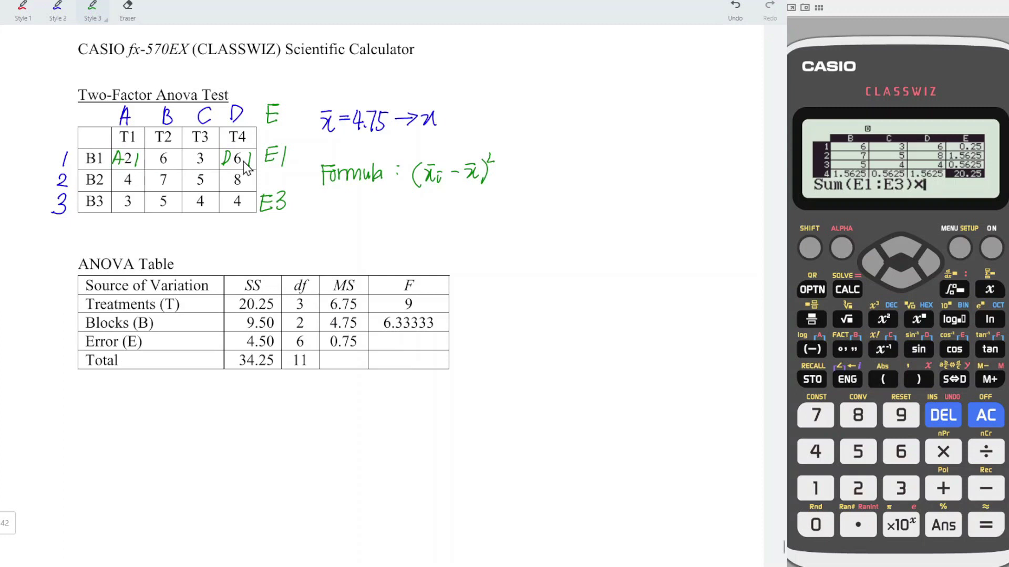
{"action": "type", "text": "4"}
{"action": "left_click", "coordinate": [988, 526]}
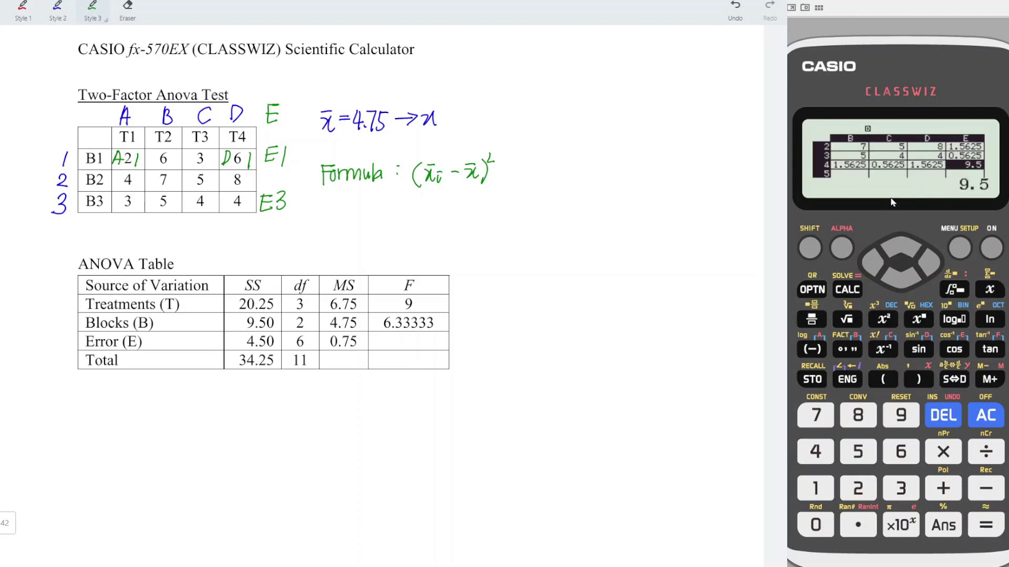
Step: Clear the handwritten notes and tick the Total, Treatments and Blocks SS values in red ink
{"action": "key", "text": "Escape"}
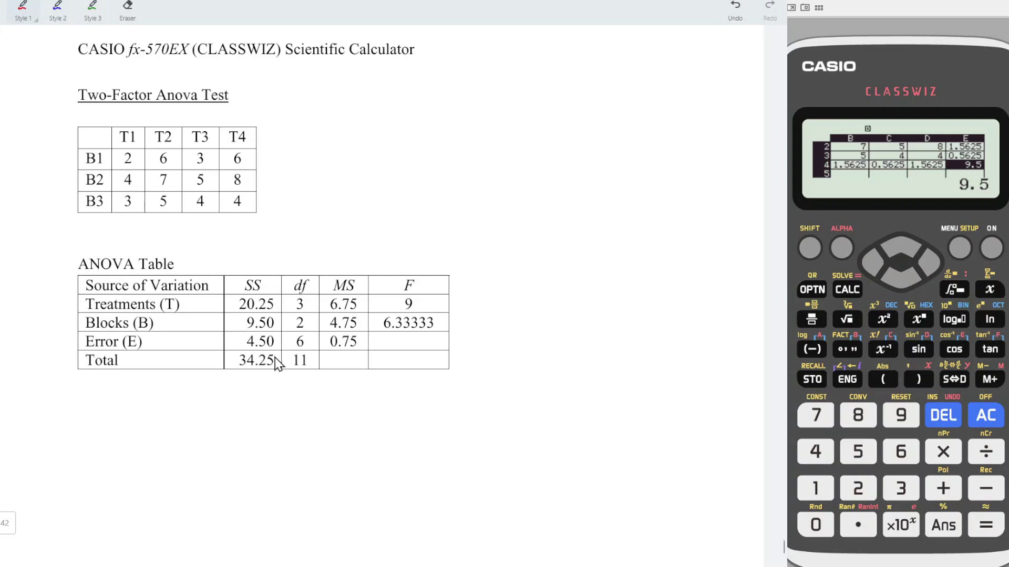
{"action": "left_click_drag", "start_coordinate": [271, 359], "coordinate": [292, 349]}
{"action": "left_click_drag", "start_coordinate": [273, 305], "coordinate": [294, 298]}
{"action": "left_click_drag", "start_coordinate": [271, 321], "coordinate": [295, 314]}
Step: Switch the calculator to Calculate mode and compute the error sum of squares as 34.25−20.25−9.5, shown as a decimal
{"action": "left_click", "coordinate": [959, 247]}
{"action": "left_click", "coordinate": [816, 490]}
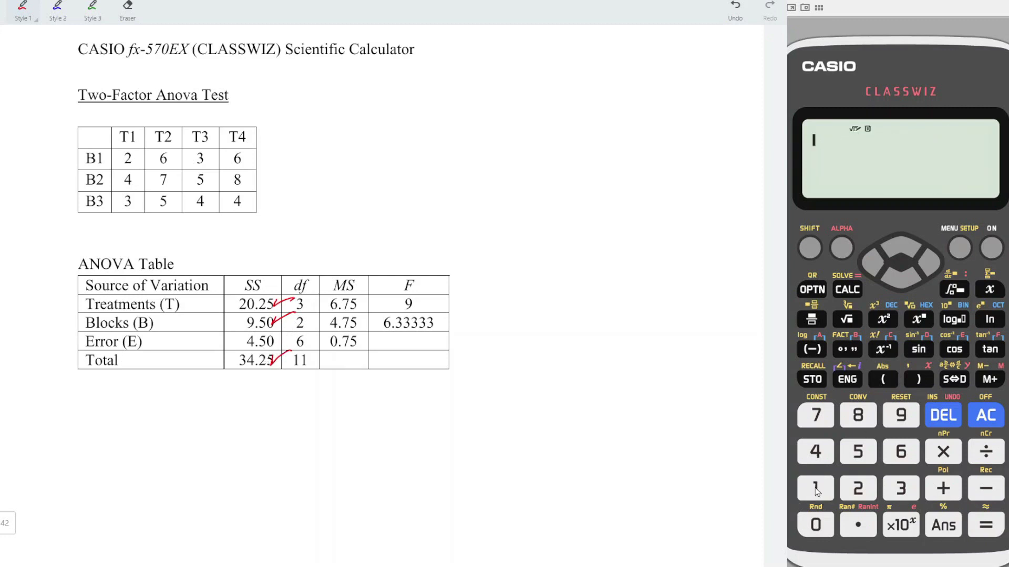
{"action": "type", "text": "34.25-20."}
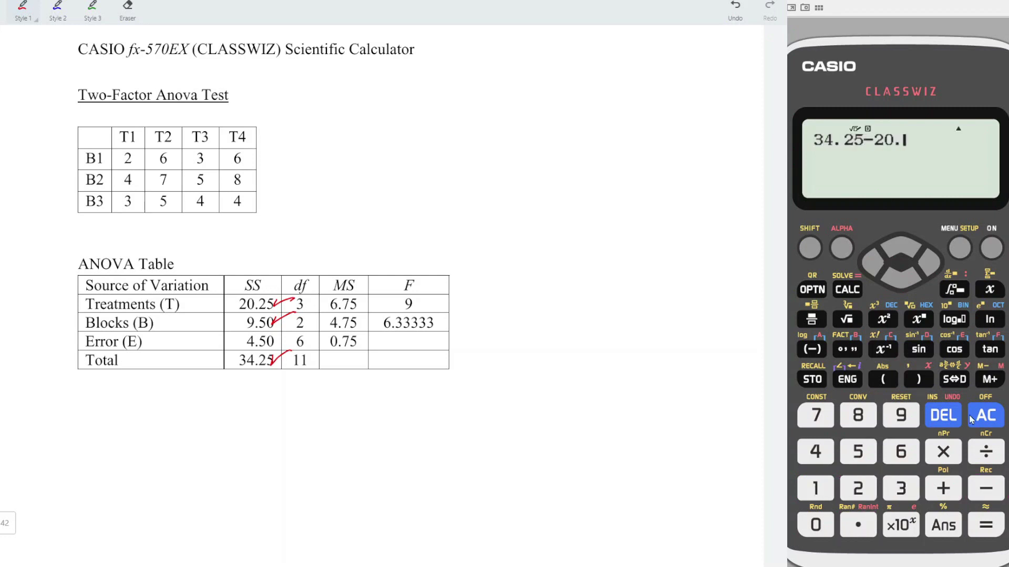
{"action": "type", "text": "25-9.5"}
{"action": "key", "text": "Return"}
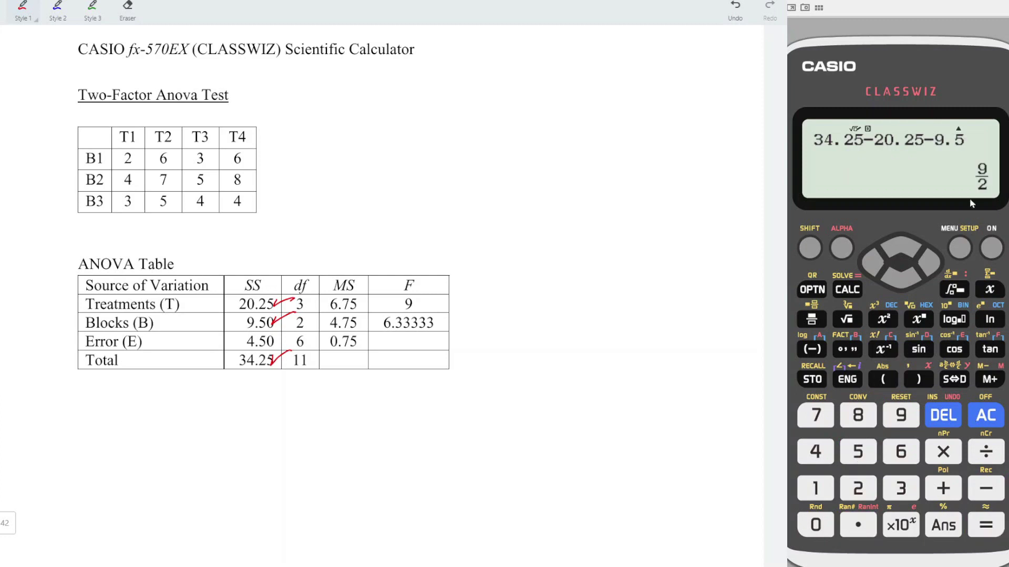
{"action": "left_click", "coordinate": [956, 385]}
Step: Compute the treatment mean square as 20.25÷3 and show it as a decimal
{"action": "key", "text": "2"}
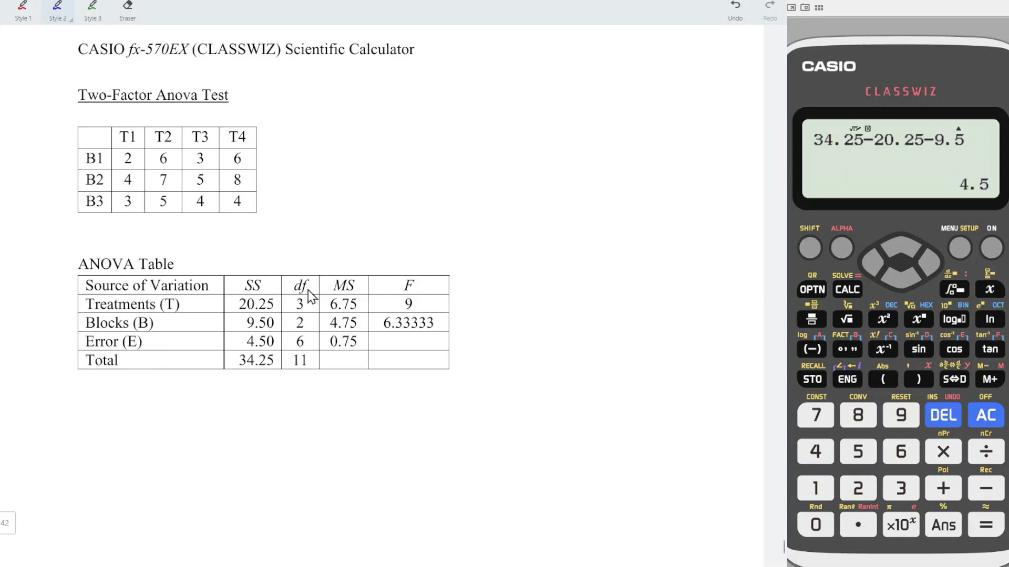
{"action": "left_click", "coordinate": [857, 488]}
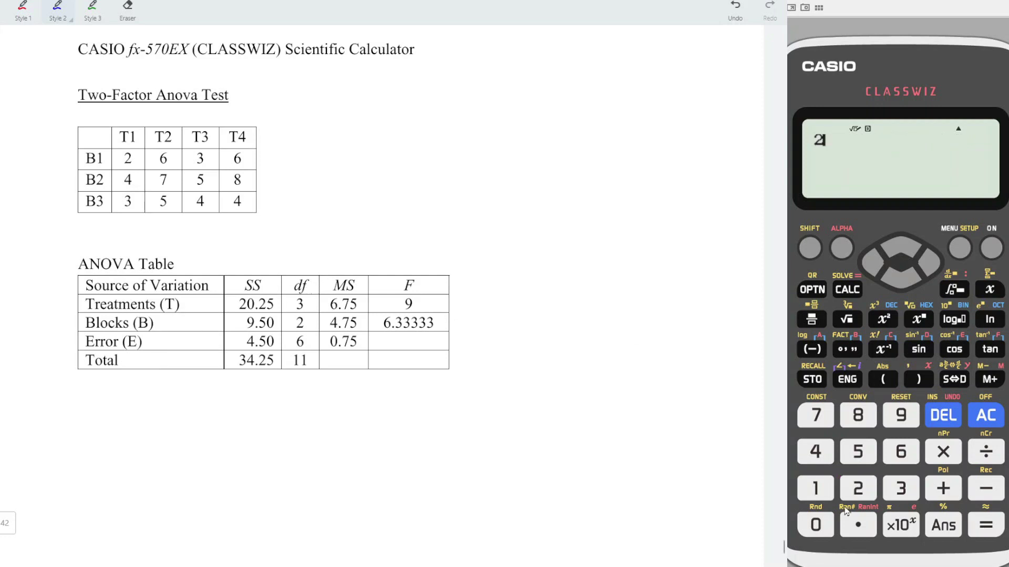
{"action": "left_click", "coordinate": [816, 524]}
{"action": "left_click", "coordinate": [857, 525]}
{"action": "left_click", "coordinate": [862, 493]}
{"action": "left_click", "coordinate": [858, 452]}
{"action": "left_click", "coordinate": [992, 453]}
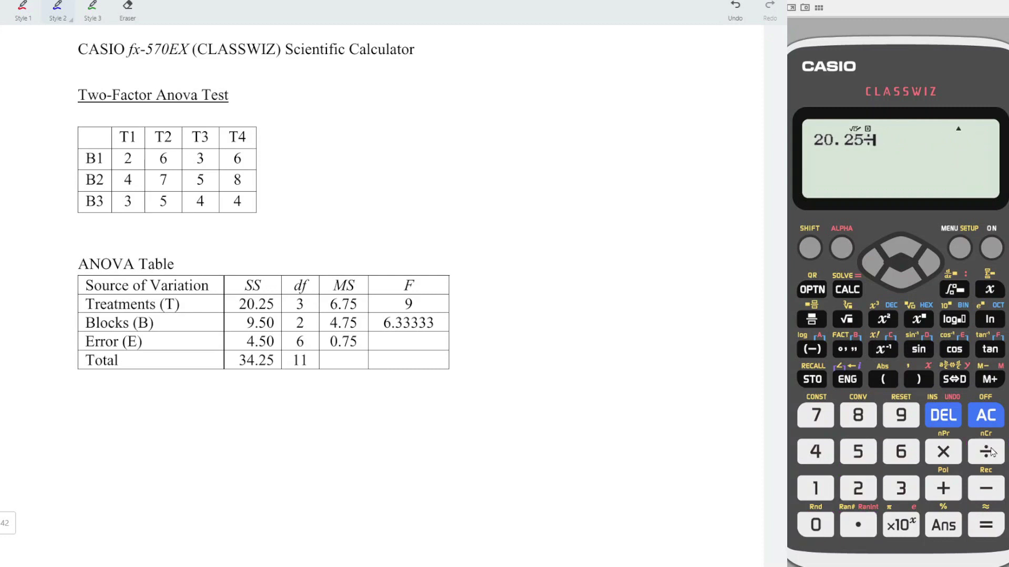
{"action": "left_click", "coordinate": [903, 491]}
{"action": "left_click", "coordinate": [987, 525]}
{"action": "left_click", "coordinate": [954, 379]}
Step: Compute the error mean square as 4.5÷6 and show it as a decimal
{"action": "left_click", "coordinate": [815, 452]}
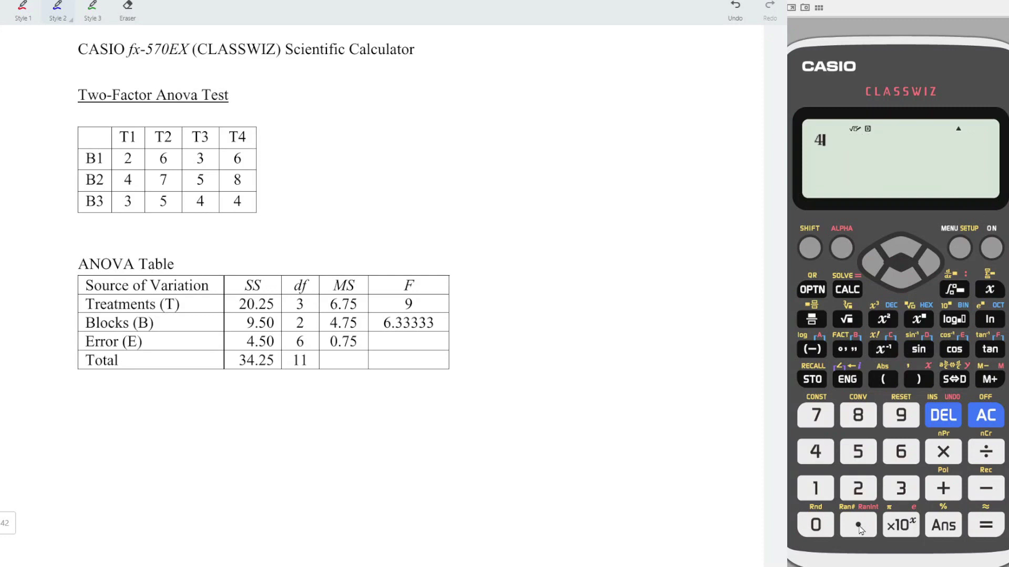
{"action": "left_click", "coordinate": [857, 525]}
{"action": "left_click", "coordinate": [858, 452]}
{"action": "left_click", "coordinate": [985, 452]}
{"action": "left_click", "coordinate": [901, 452]}
{"action": "left_click", "coordinate": [986, 525]}
{"action": "left_click", "coordinate": [954, 379]}
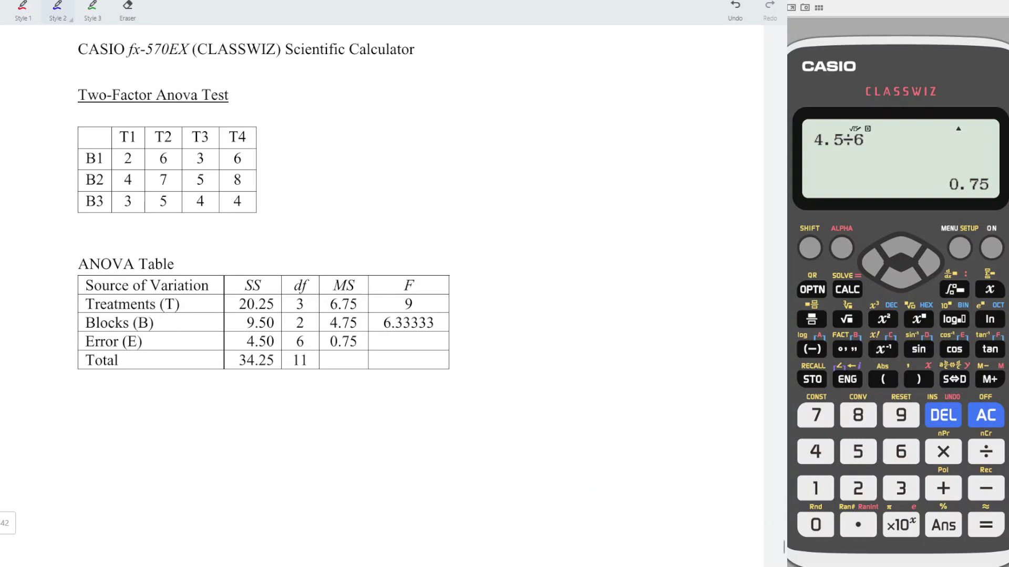
Step: Compute the treatment F ratio as 6.75÷0.75
{"action": "left_click", "coordinate": [901, 451]}
{"action": "left_click", "coordinate": [848, 528]}
{"action": "left_click", "coordinate": [811, 418]}
{"action": "left_click", "coordinate": [858, 451]}
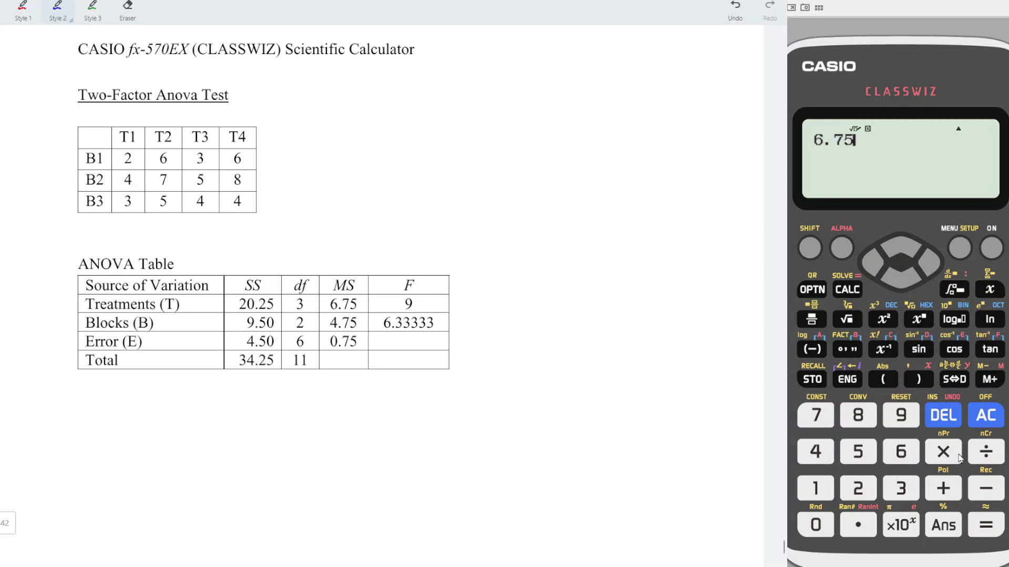
{"action": "left_click", "coordinate": [977, 455]}
{"action": "left_click", "coordinate": [815, 525]}
{"action": "left_click", "coordinate": [858, 525]}
{"action": "left_click", "coordinate": [815, 415]}
{"action": "left_click", "coordinate": [858, 451]}
{"action": "left_click", "coordinate": [986, 525]}
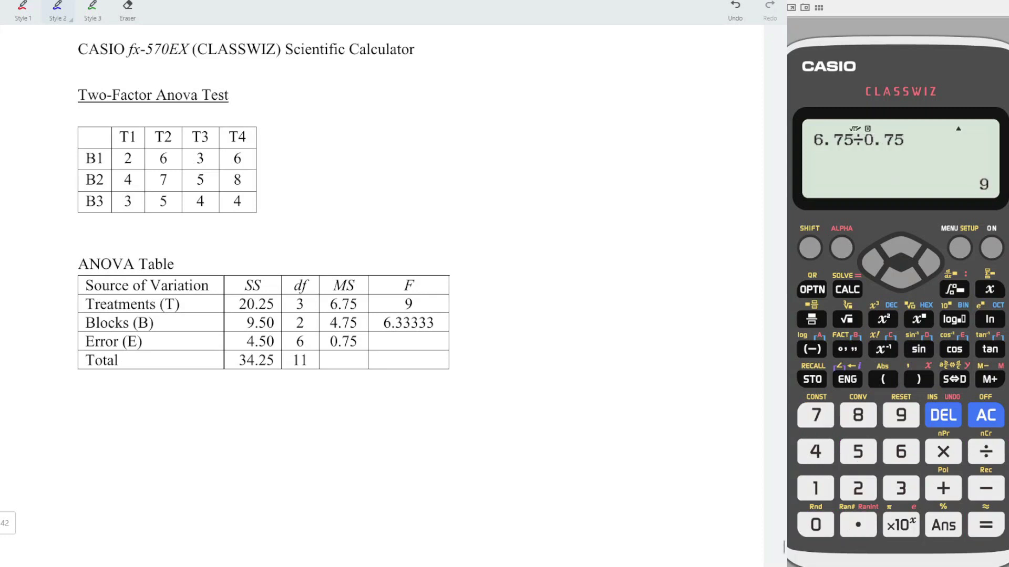